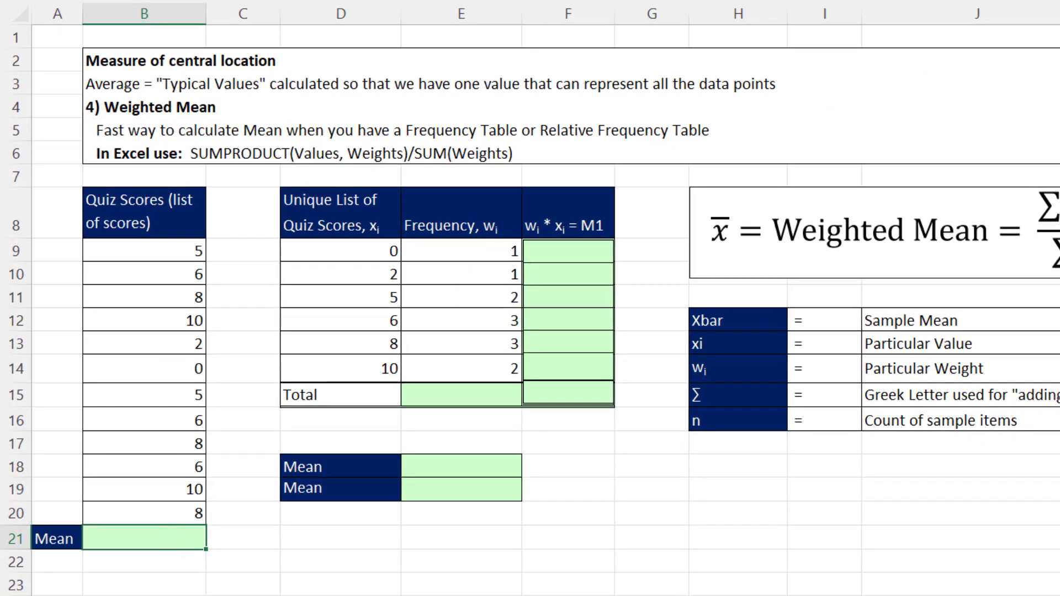
Step: Enter =AVERAGE(B9:B20) in B21 to get the mean 6.166666667
{"action": "type", "text": "=aver"}
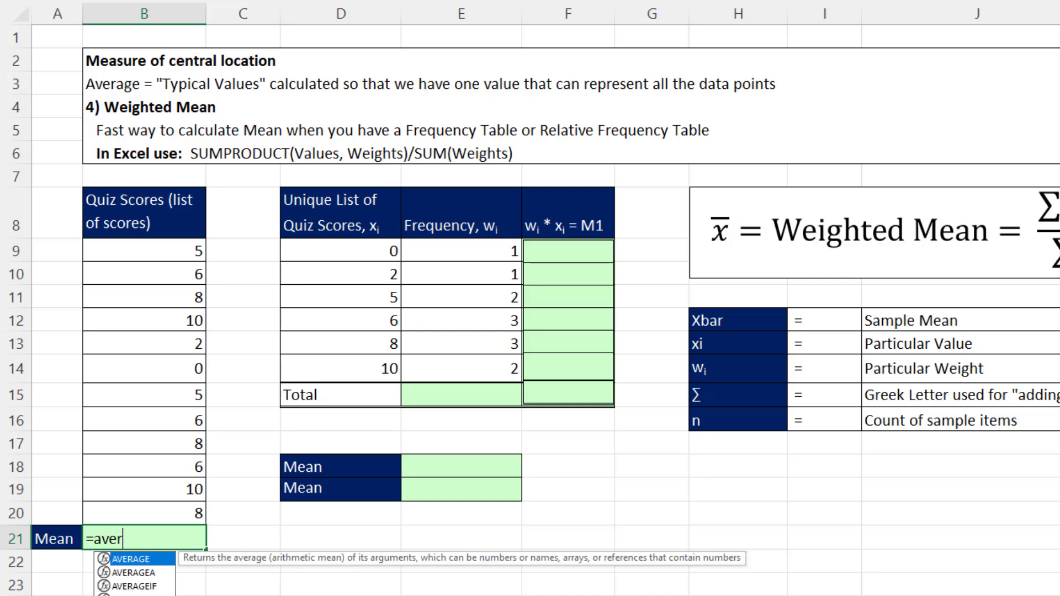
{"action": "key", "text": "Tab"}
{"action": "left_click_drag", "start_coordinate": [121, 251], "coordinate": [122, 508]}
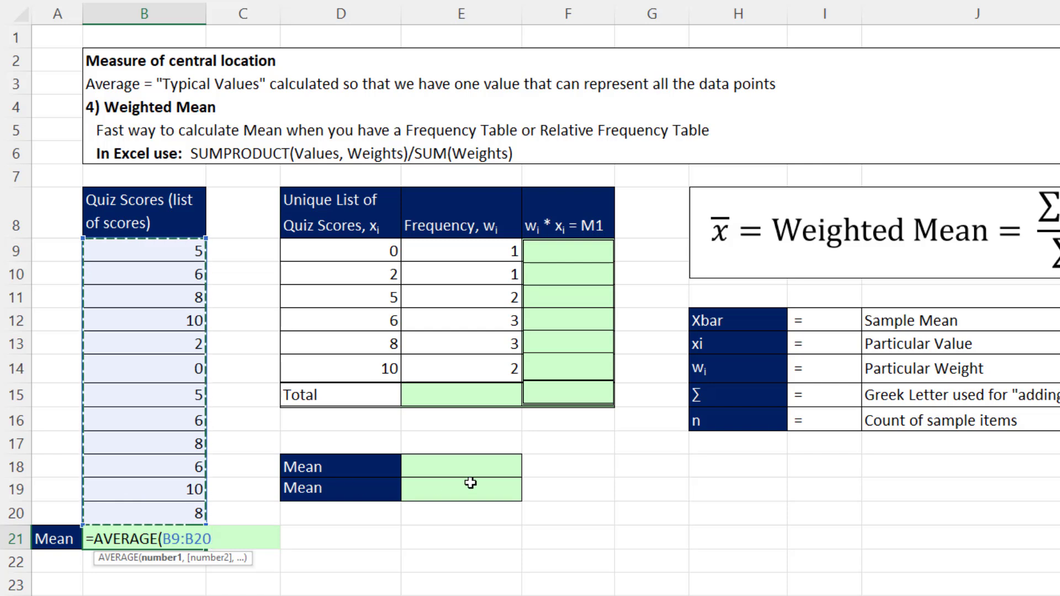
{"action": "key", "text": "Return"}
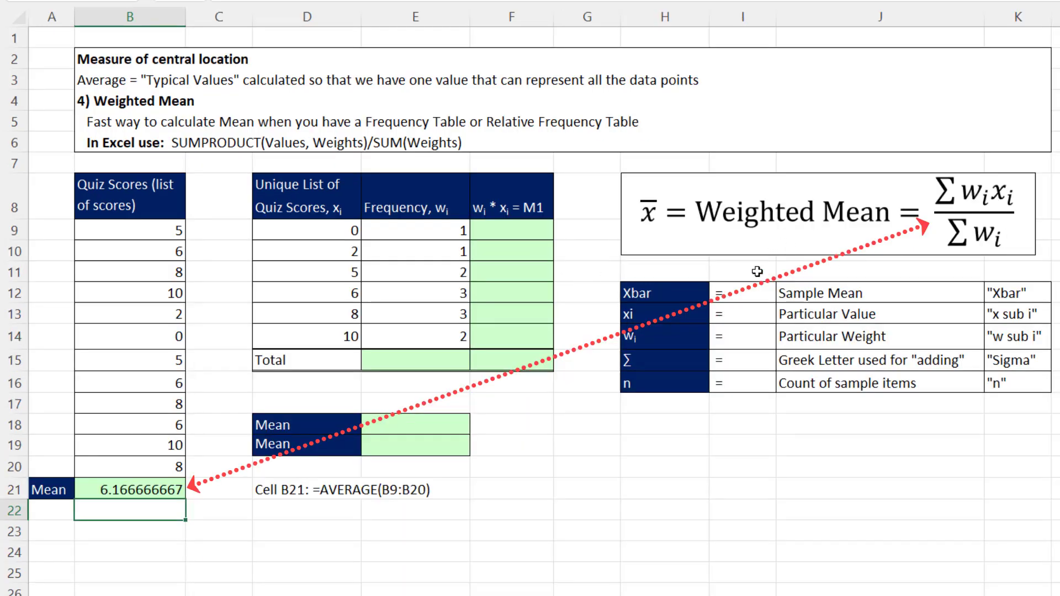
Step: Highlight the three repeated scores of 6 in B10, B16 and B18
{"action": "left_click", "coordinate": [144, 256]}
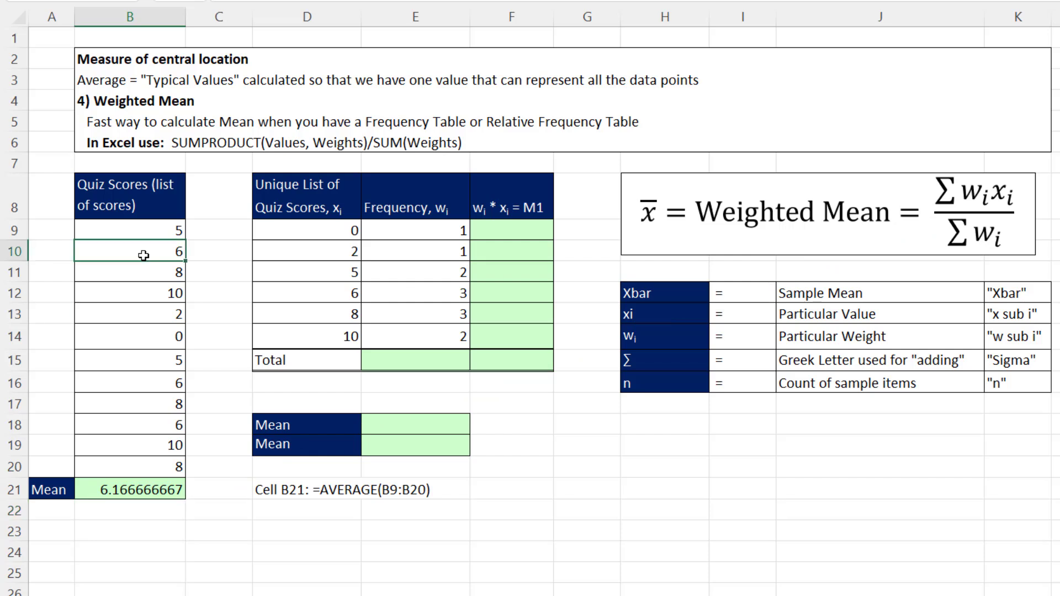
{"action": "left_click", "coordinate": [160, 382], "text": "ctrl"}
{"action": "left_click", "coordinate": [163, 425], "text": "ctrl"}
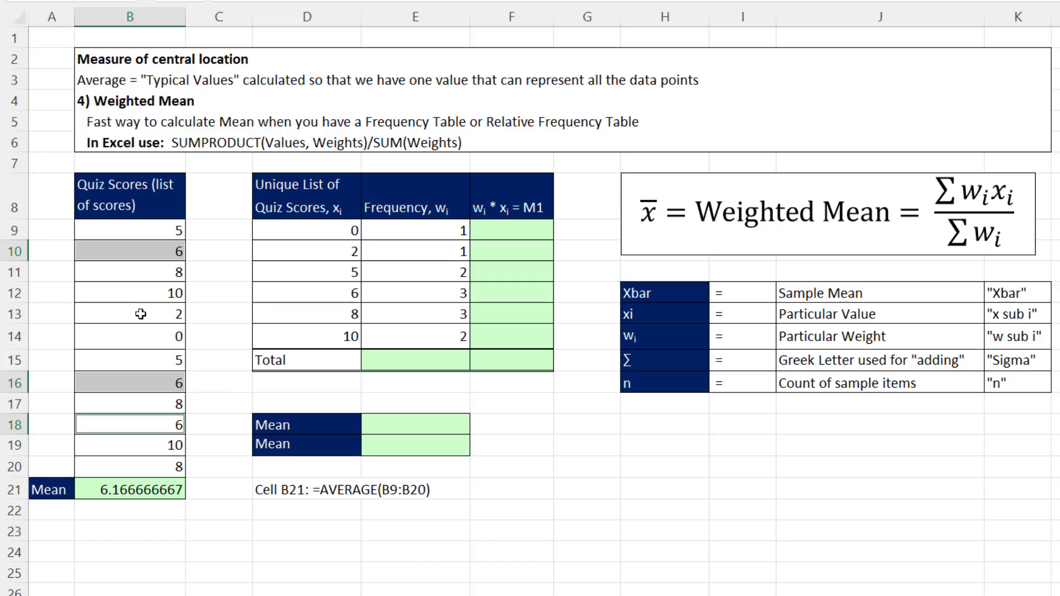
{"action": "left_click_drag", "start_coordinate": [321, 230], "coordinate": [324, 339]}
{"action": "left_click_drag", "start_coordinate": [403, 228], "coordinate": [407, 338]}
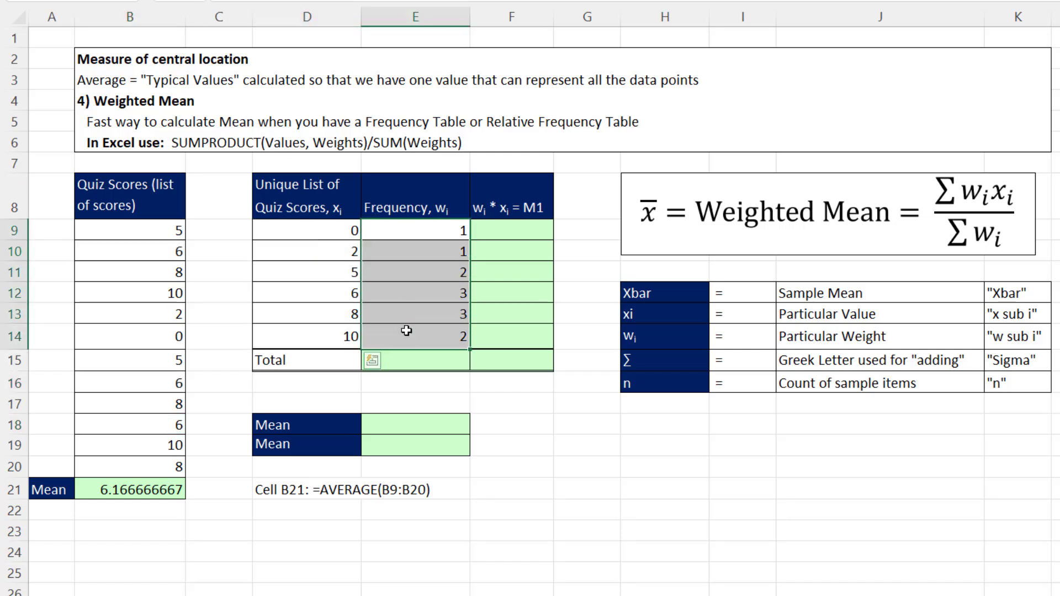
{"action": "left_click", "coordinate": [332, 295]}
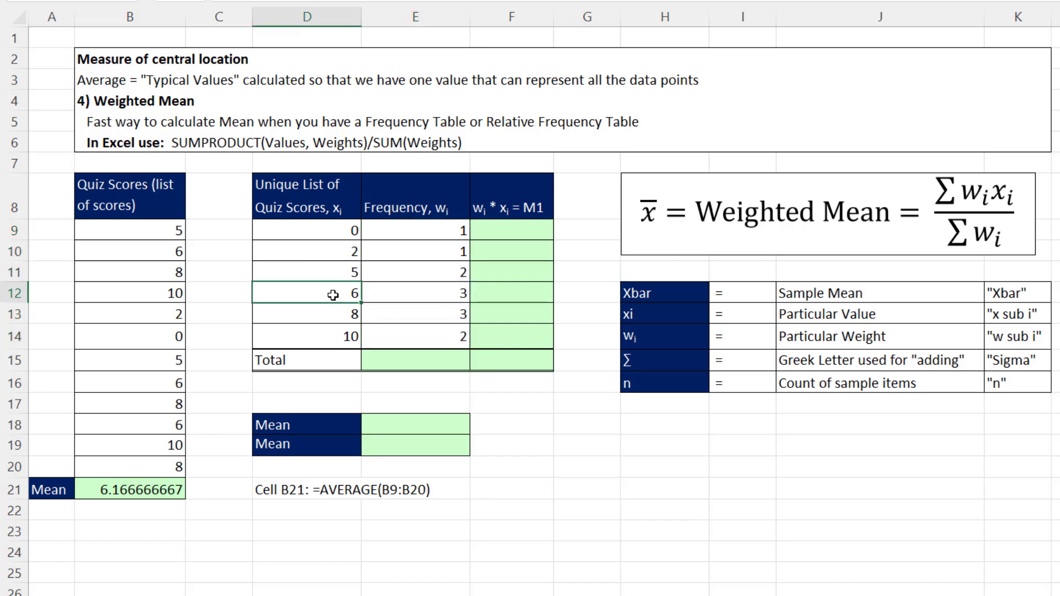
{"action": "left_click", "coordinate": [416, 296]}
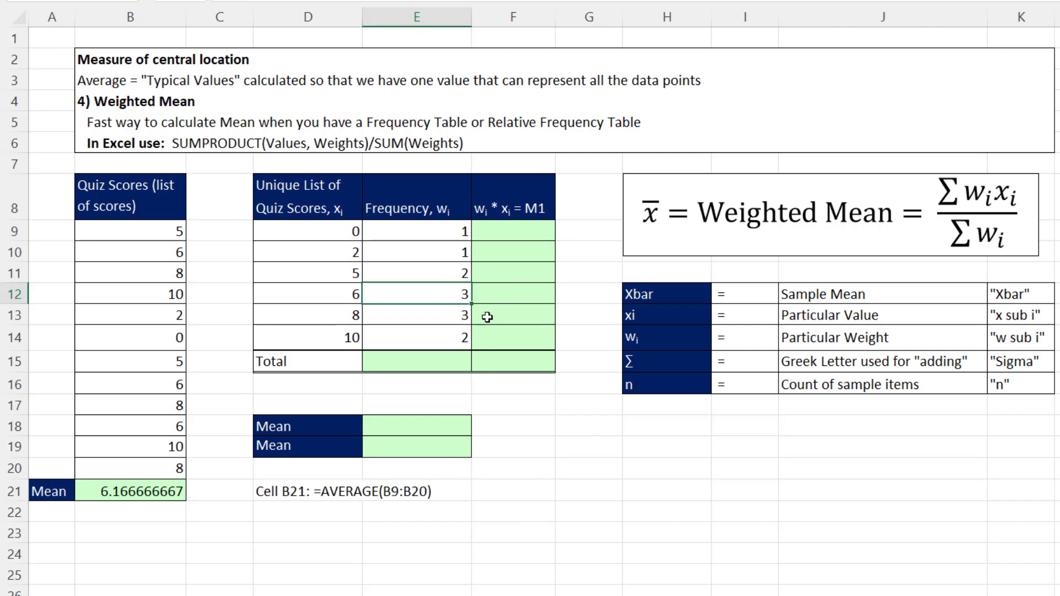
{"action": "left_click", "coordinate": [505, 231]}
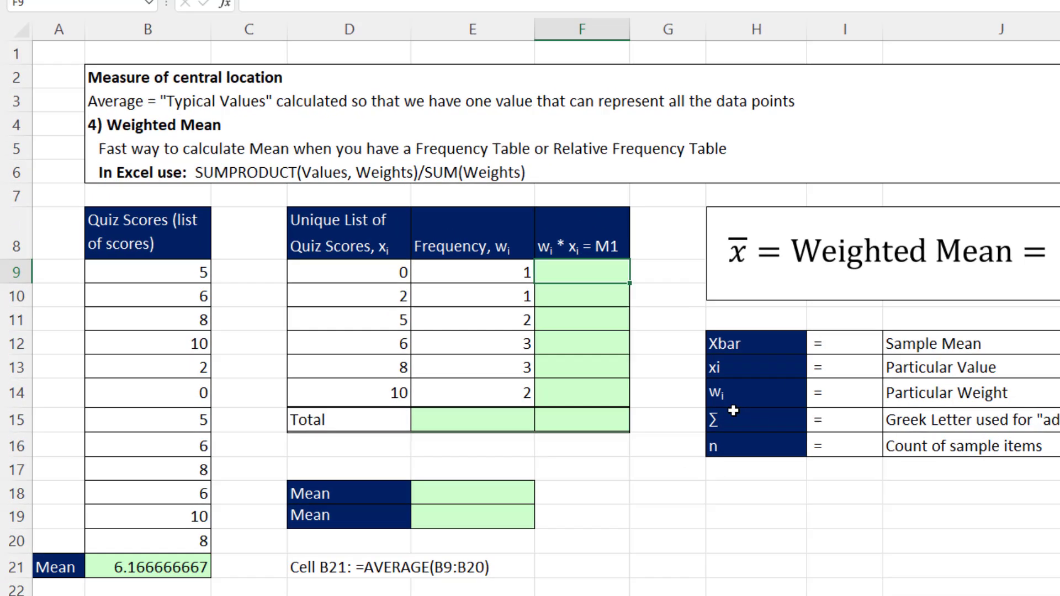
Step: Enter =D9:D14*E9:E14 in F9 so products 0, 2, 10, 18, 24, 20 spill down
{"action": "type", "text": "="}
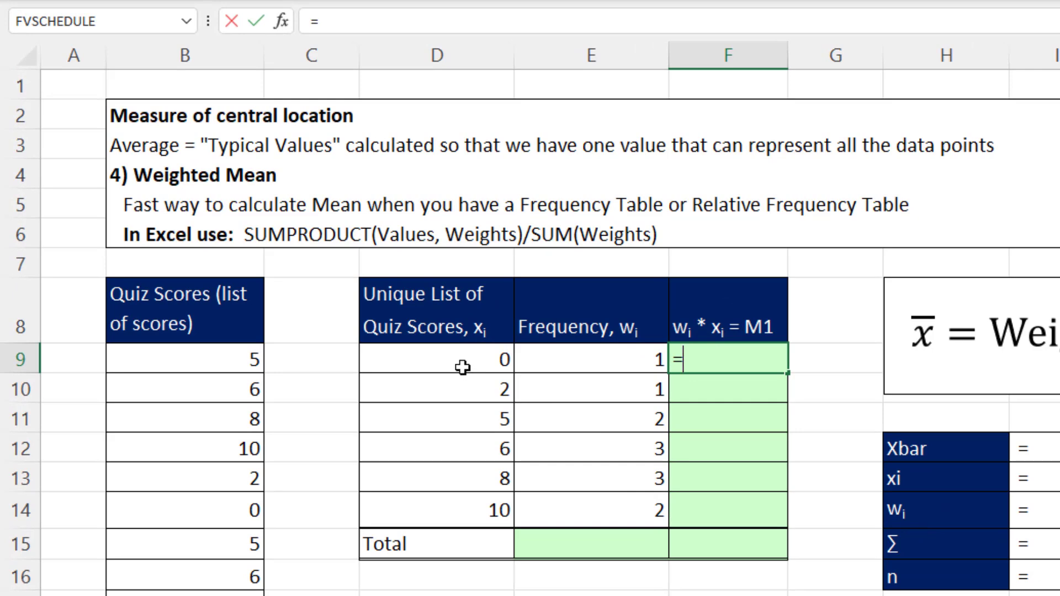
{"action": "left_click_drag", "start_coordinate": [443, 358], "coordinate": [445, 489]}
{"action": "type", "text": "*"}
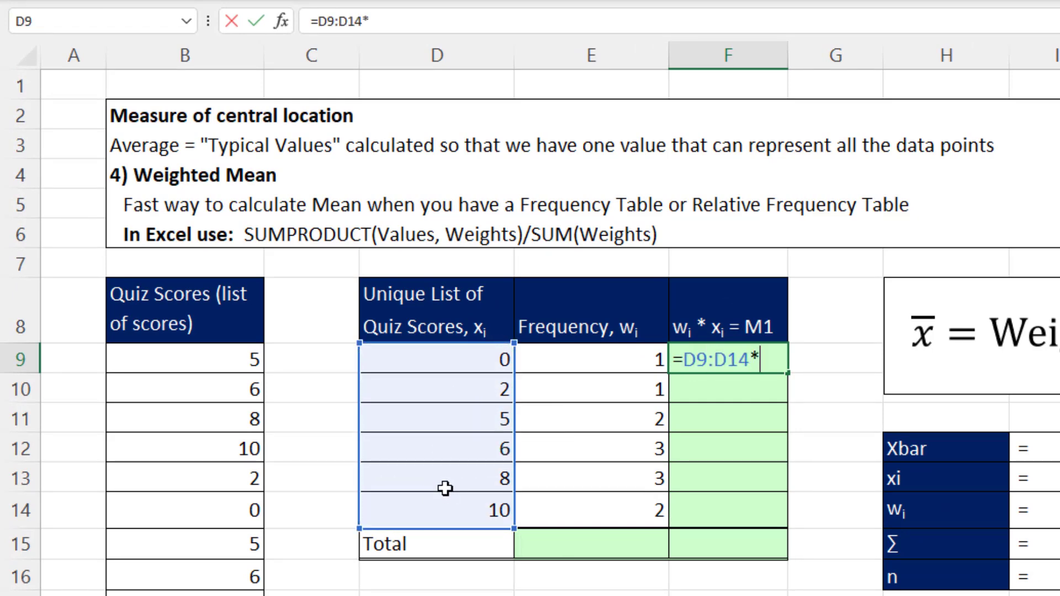
{"action": "left_click_drag", "start_coordinate": [566, 360], "coordinate": [581, 504]}
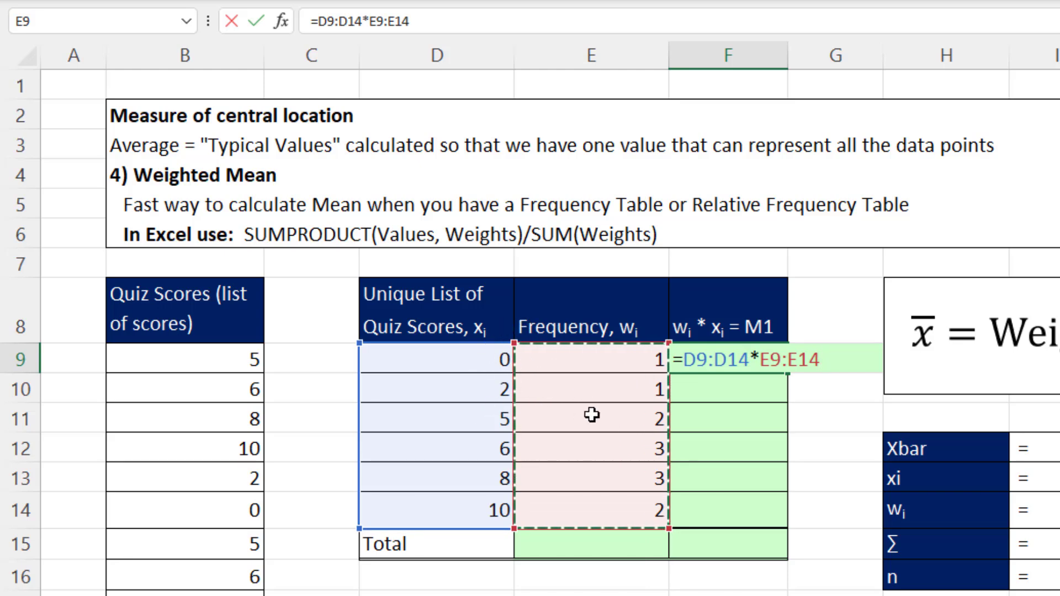
{"action": "key", "text": "Return"}
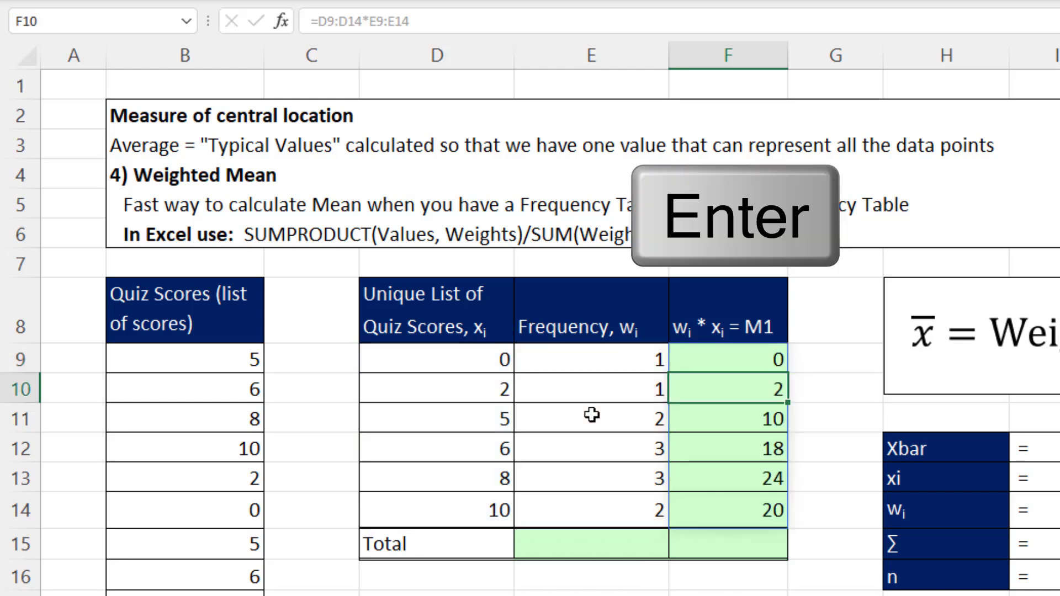
Step: Inspect the spilled product formula in F11, then return to F9
{"action": "left_click_drag", "start_coordinate": [700, 346], "coordinate": [705, 503]}
{"action": "mouse_move", "coordinate": [733, 451]}
{"action": "left_mouse_down"}
{"action": "mouse_move", "coordinate": [704, 517]}
{"action": "mouse_move", "coordinate": [668, 458]}
{"action": "left_mouse_up"}
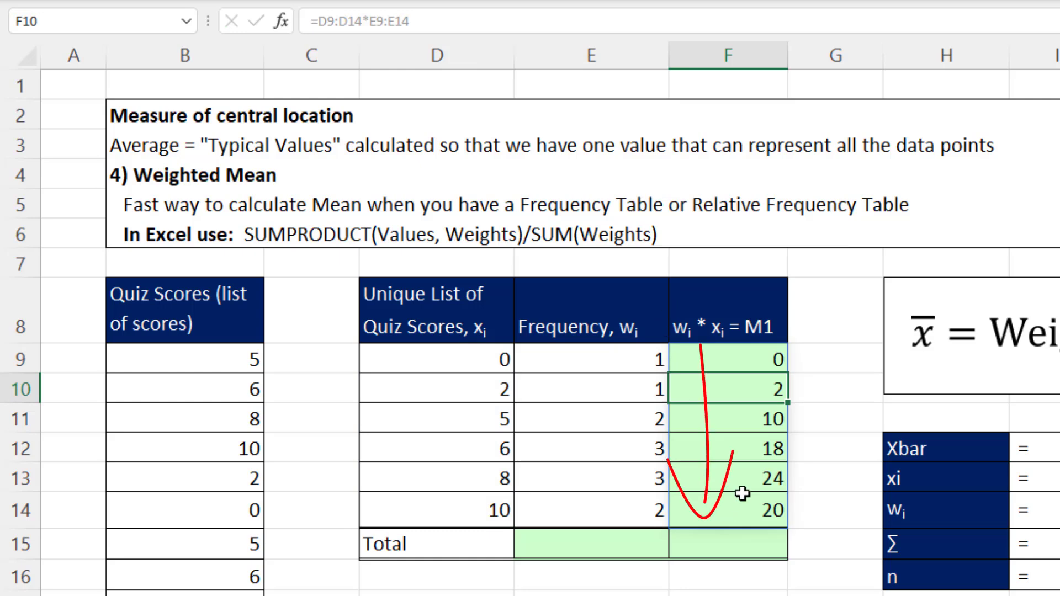
{"action": "left_click", "coordinate": [733, 424]}
{"action": "left_click_drag", "start_coordinate": [691, 417], "coordinate": [431, 23]}
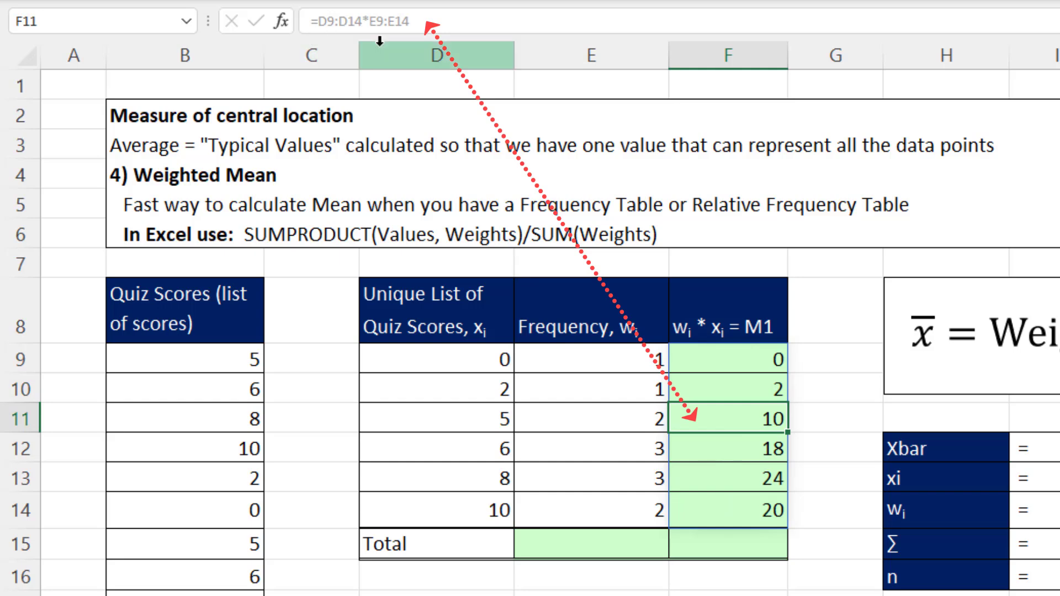
{"action": "left_click", "coordinate": [707, 359]}
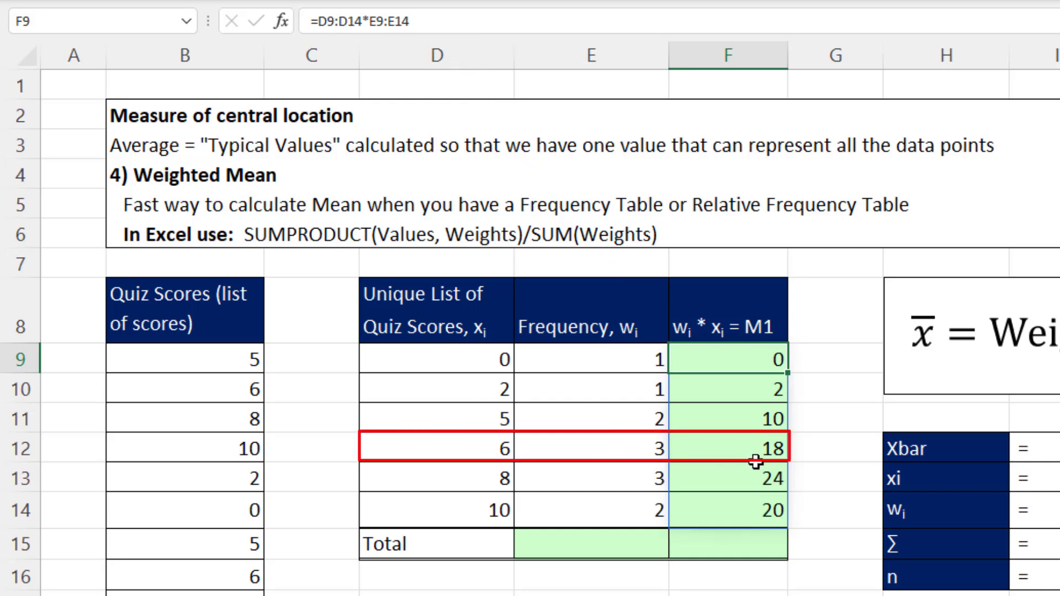
Step: AutoSum the Total row: =SUM(F9#) gives 74 in F15, =SUM(E9:E14) gives 12 in E15
{"action": "left_click", "coordinate": [764, 544]}
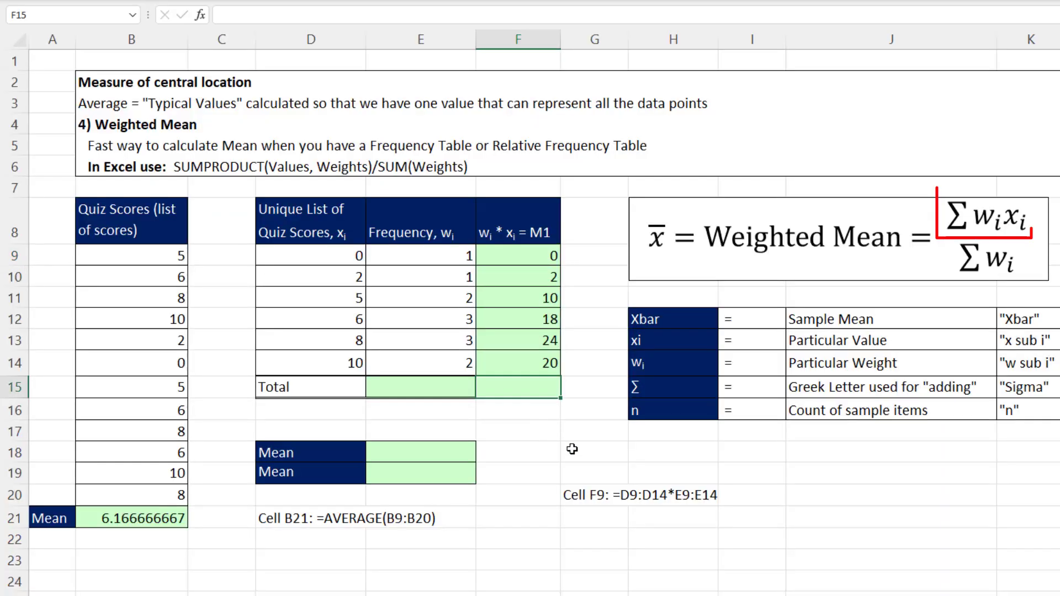
{"action": "key", "text": "alt+equal"}
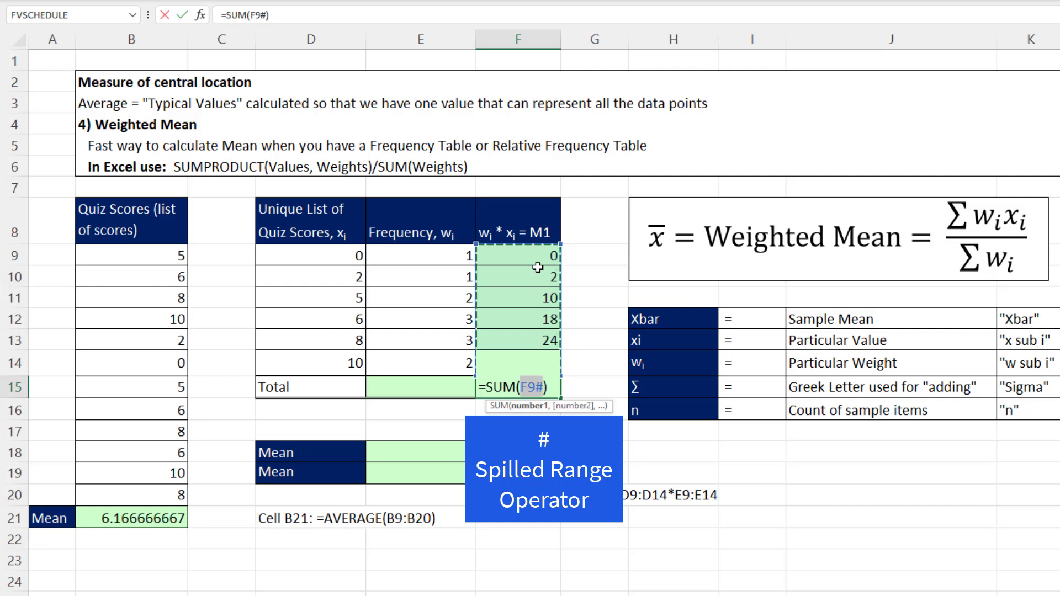
{"action": "key", "text": "Return"}
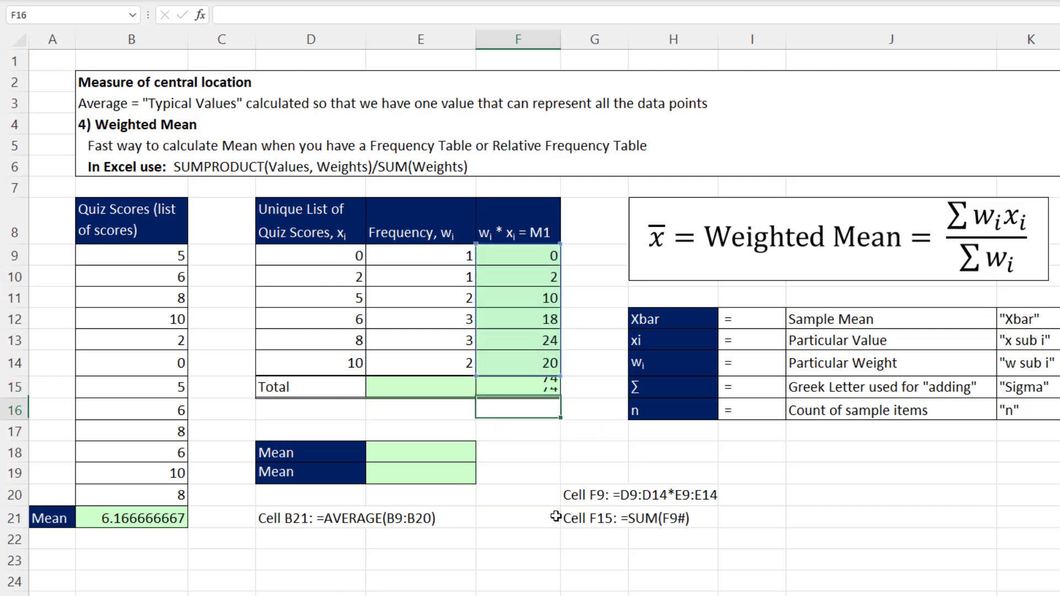
{"action": "left_click", "coordinate": [428, 387]}
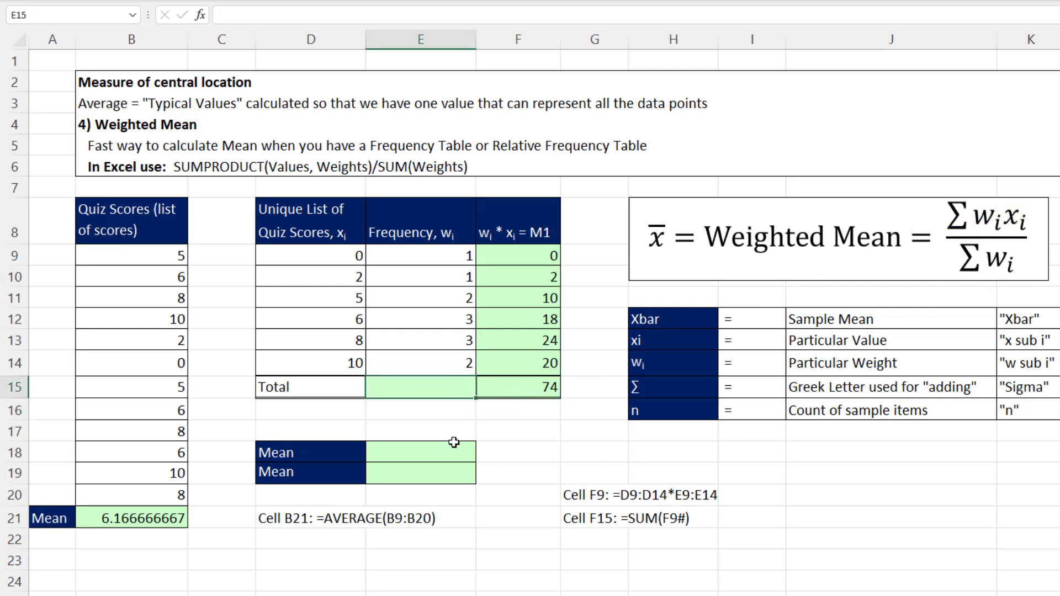
{"action": "key", "text": "alt+equal"}
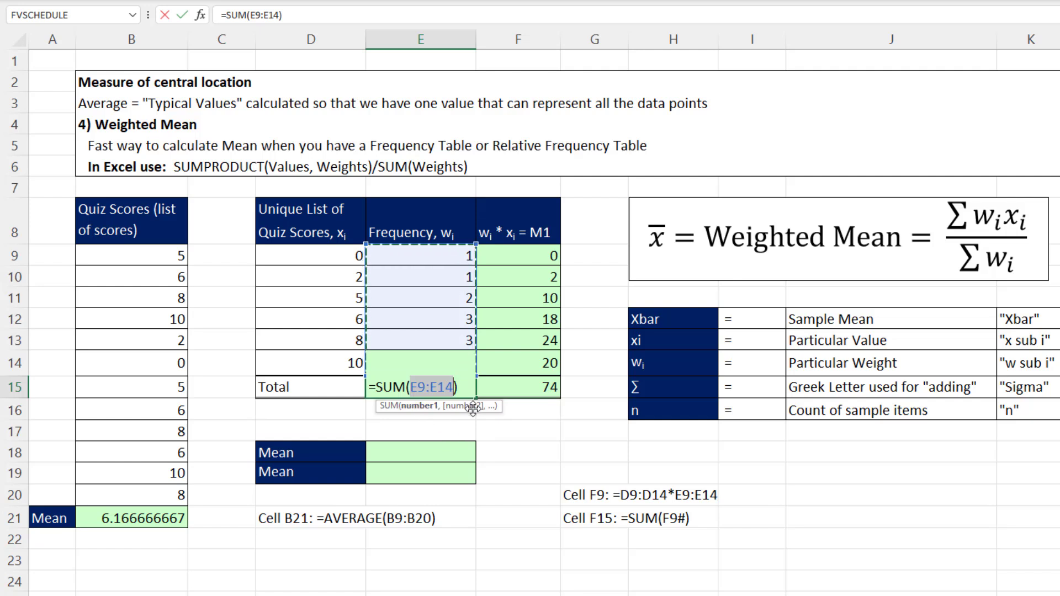
{"action": "key", "text": "Return"}
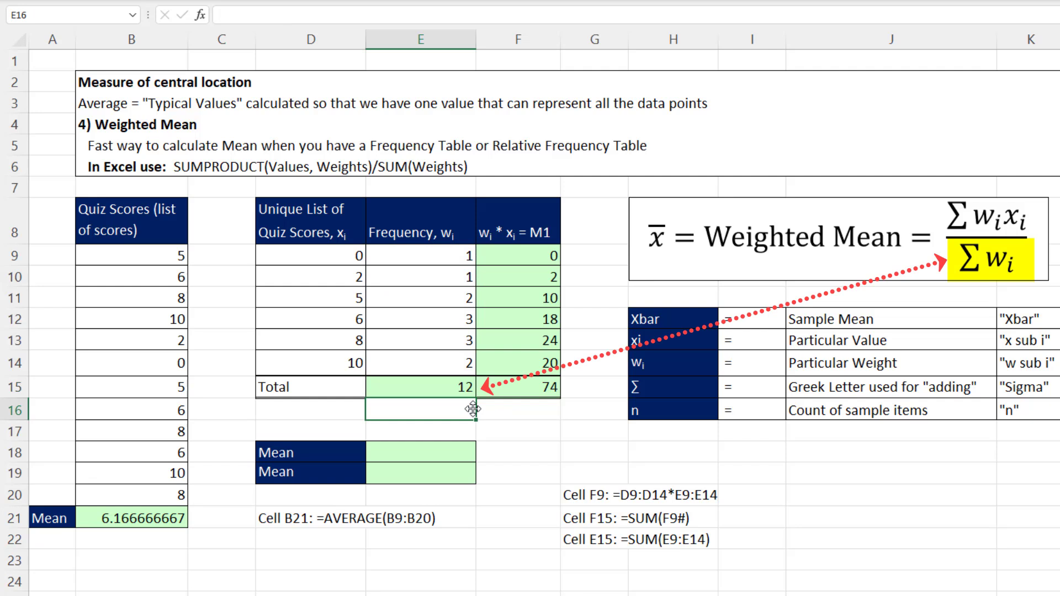
Step: Enter =F15/E15 in E18 for a weighted mean of 6.166666667
{"action": "left_click", "coordinate": [464, 454]}
{"action": "type", "text": "="}
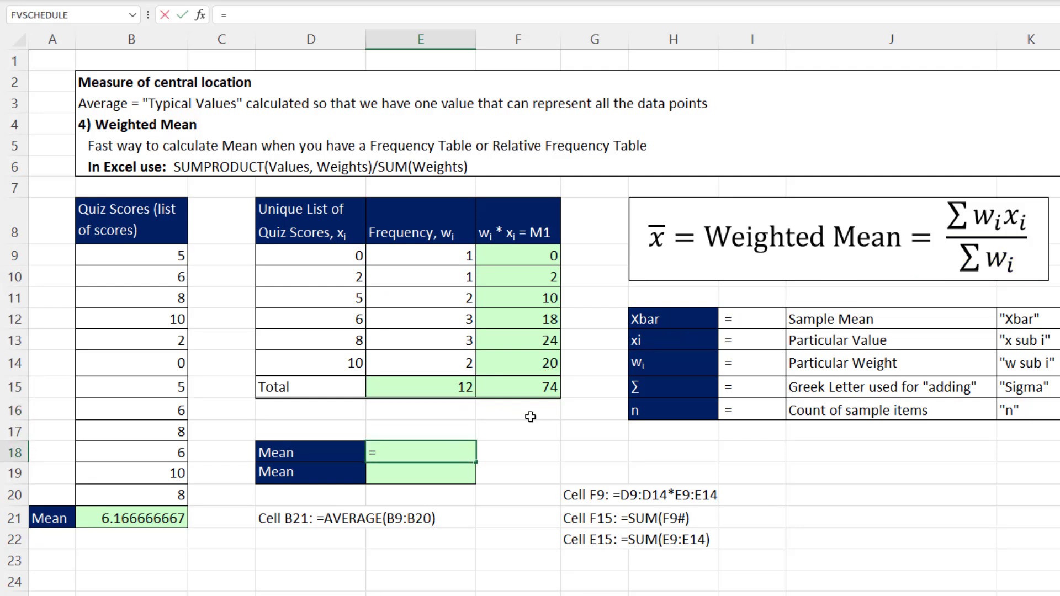
{"action": "left_click", "coordinate": [552, 378]}
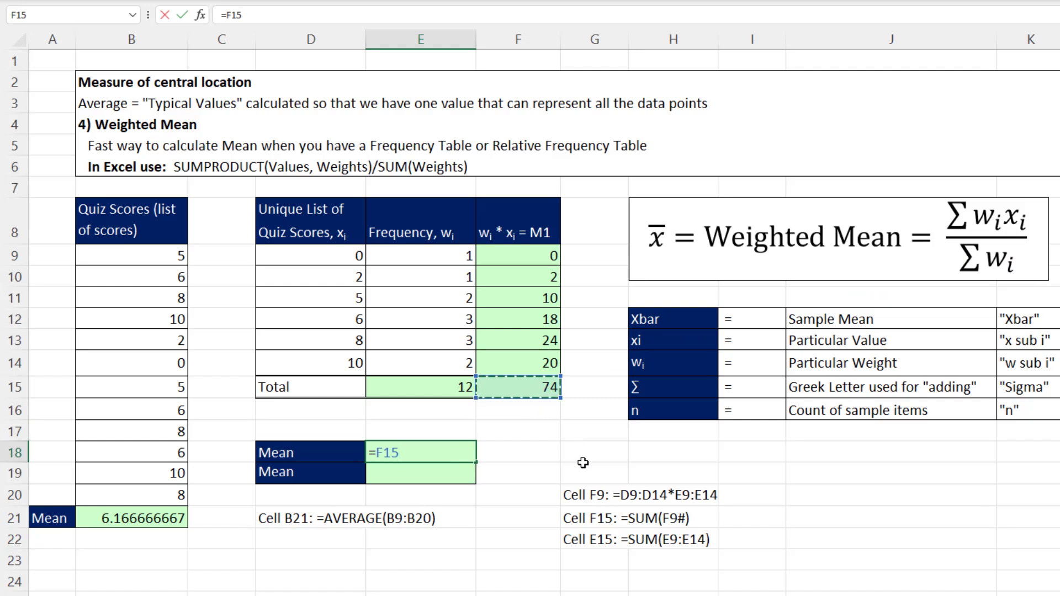
{"action": "type", "text": "/"}
{"action": "left_click", "coordinate": [441, 387]}
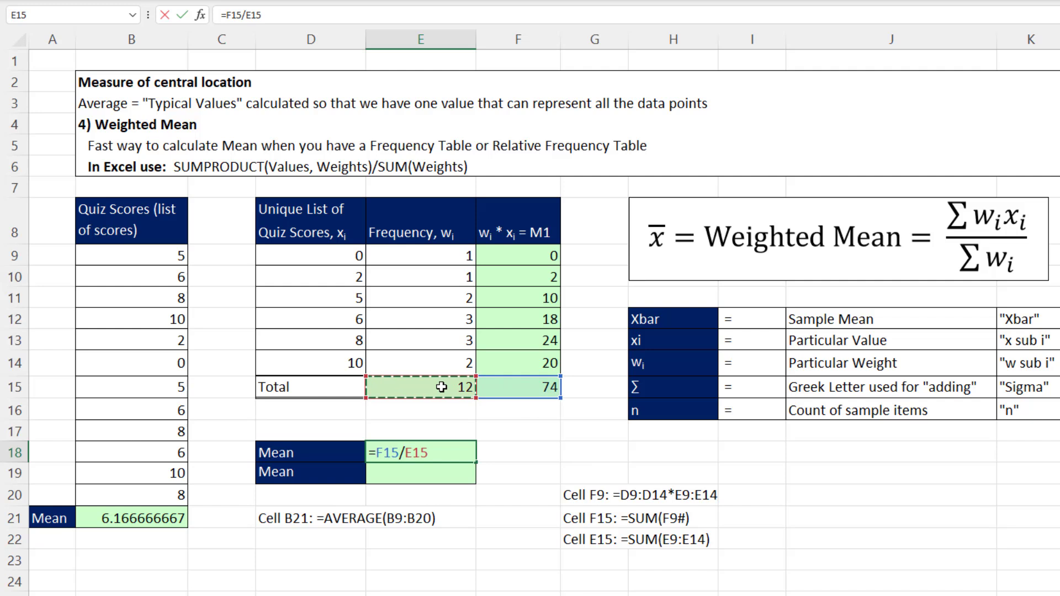
{"action": "key", "text": "Return"}
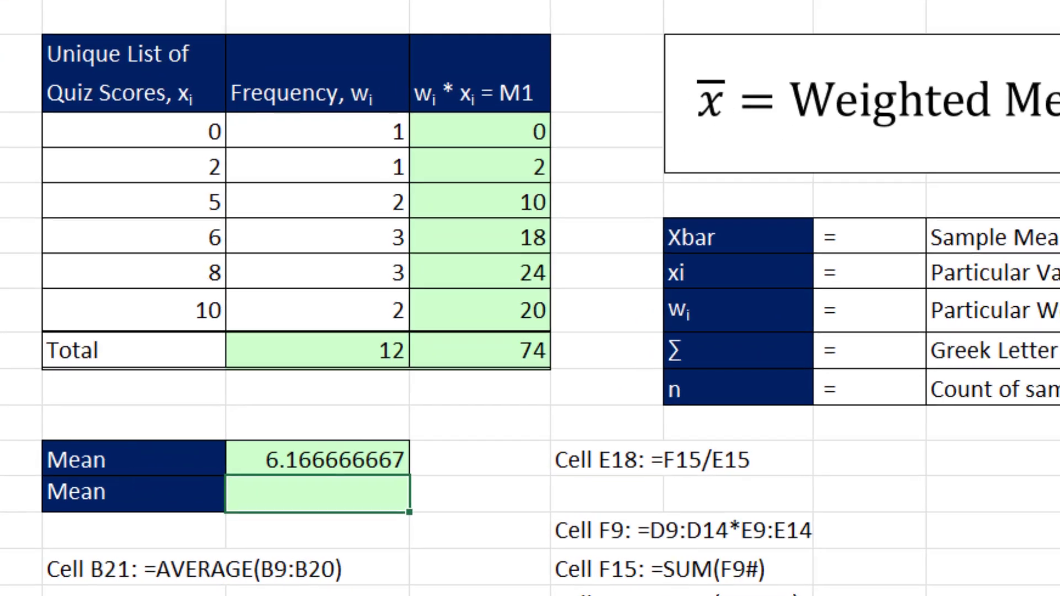
Step: Build =SUMPRODUCT(D9:D14,E9:E14) in E19 and preview its value with F9
{"action": "type", "text": "=sumpr"}
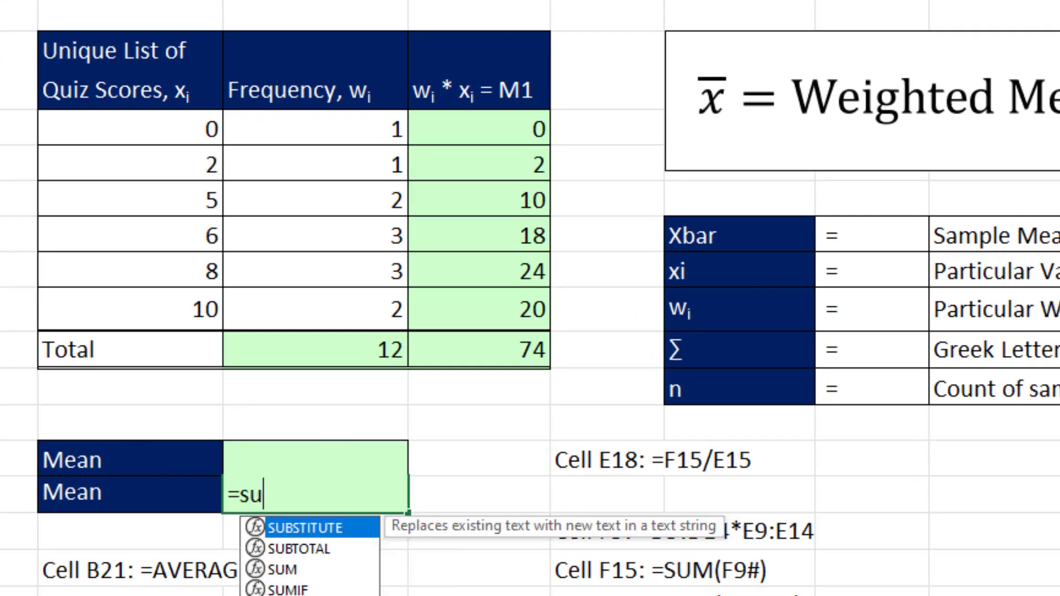
{"action": "key", "text": "Tab"}
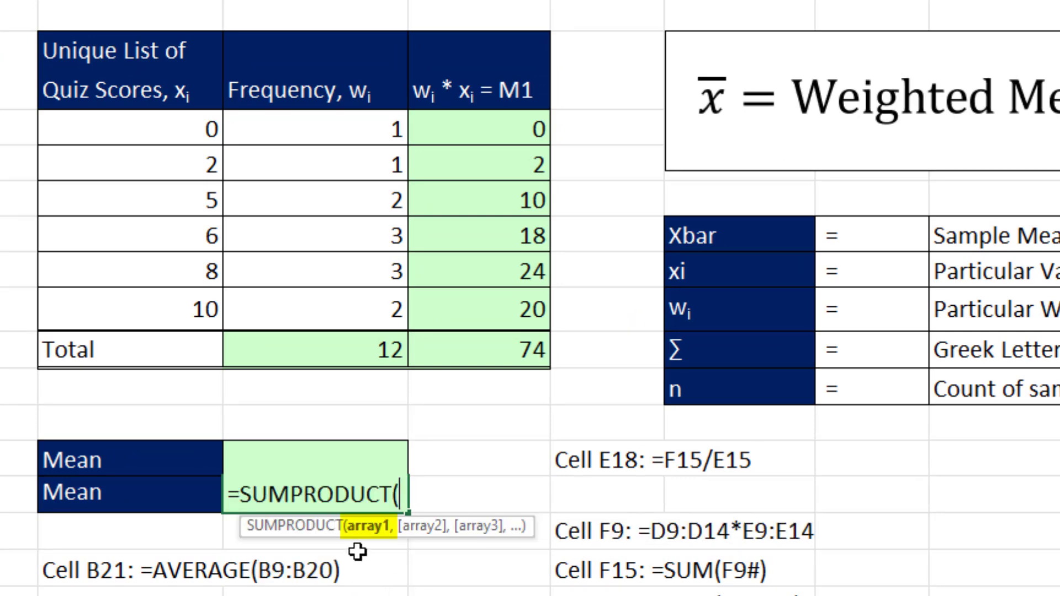
{"action": "left_click_drag", "start_coordinate": [184, 143], "coordinate": [182, 312]}
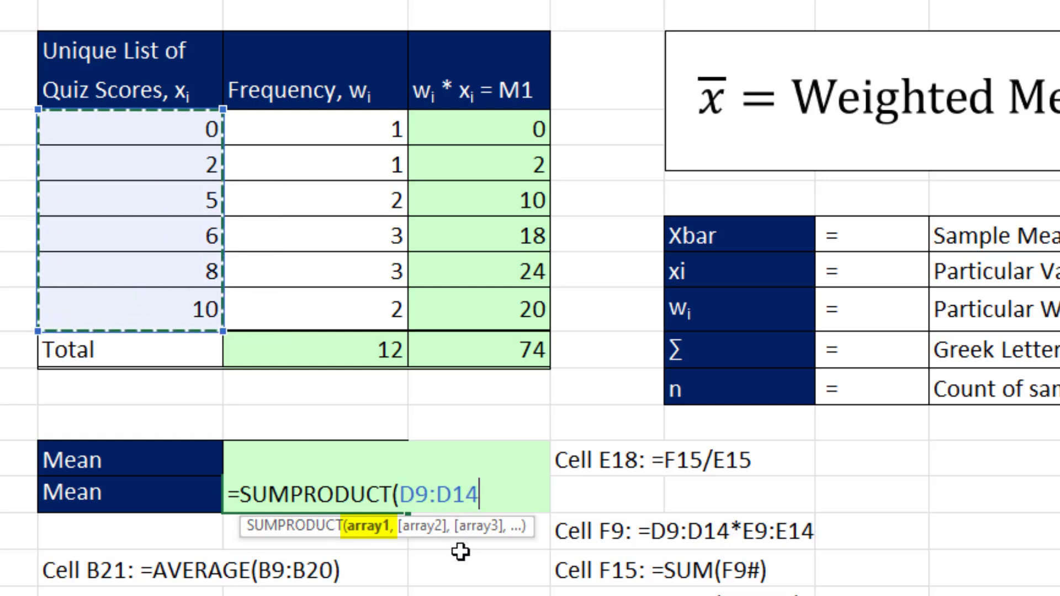
{"action": "type", "text": ","}
{"action": "left_click_drag", "start_coordinate": [323, 126], "coordinate": [326, 312]}
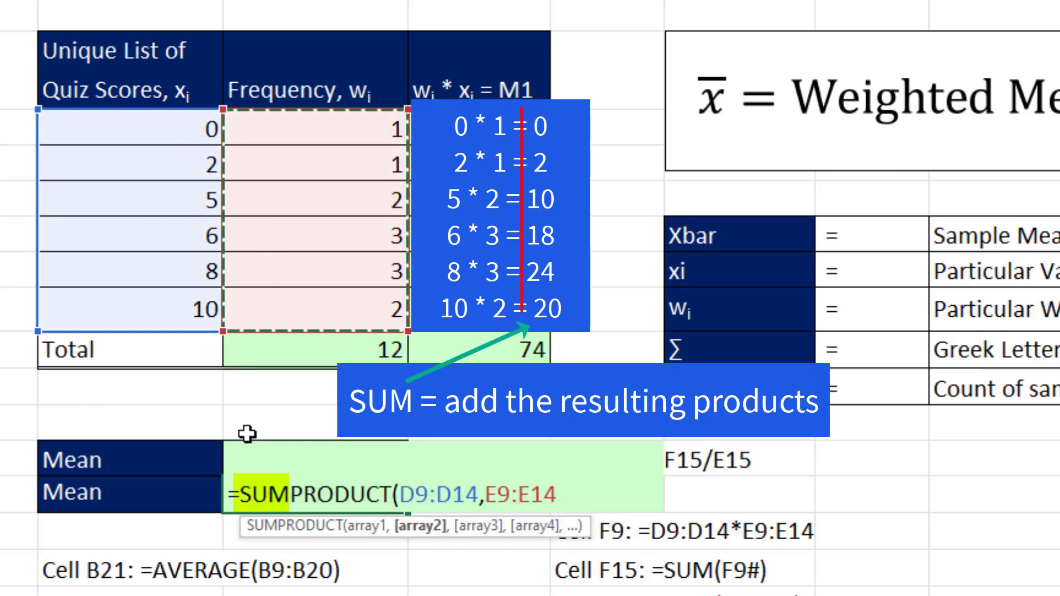
{"action": "type", "text": ")"}
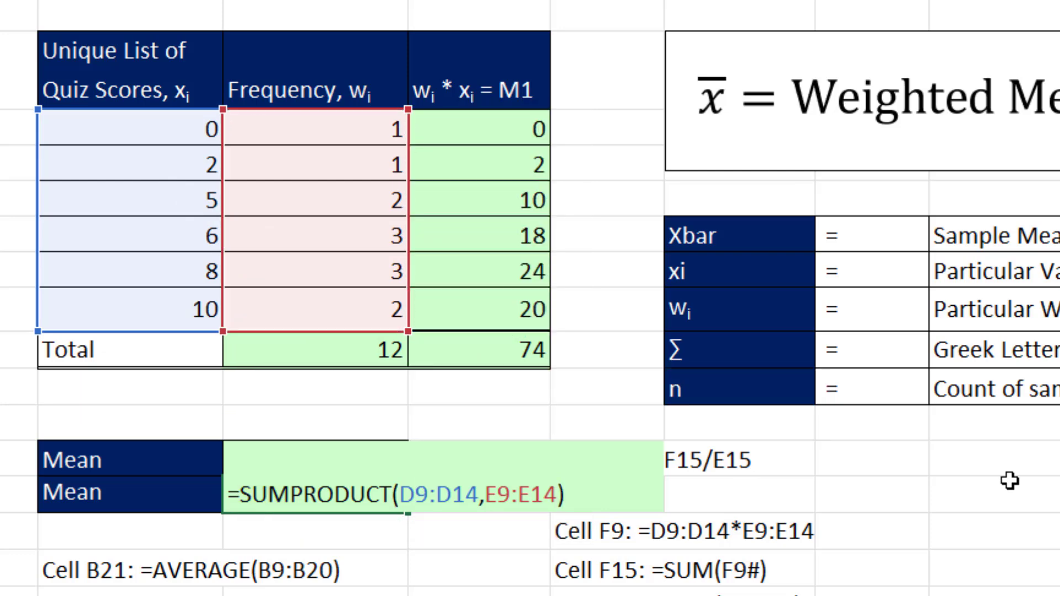
{"action": "key", "text": "F9"}
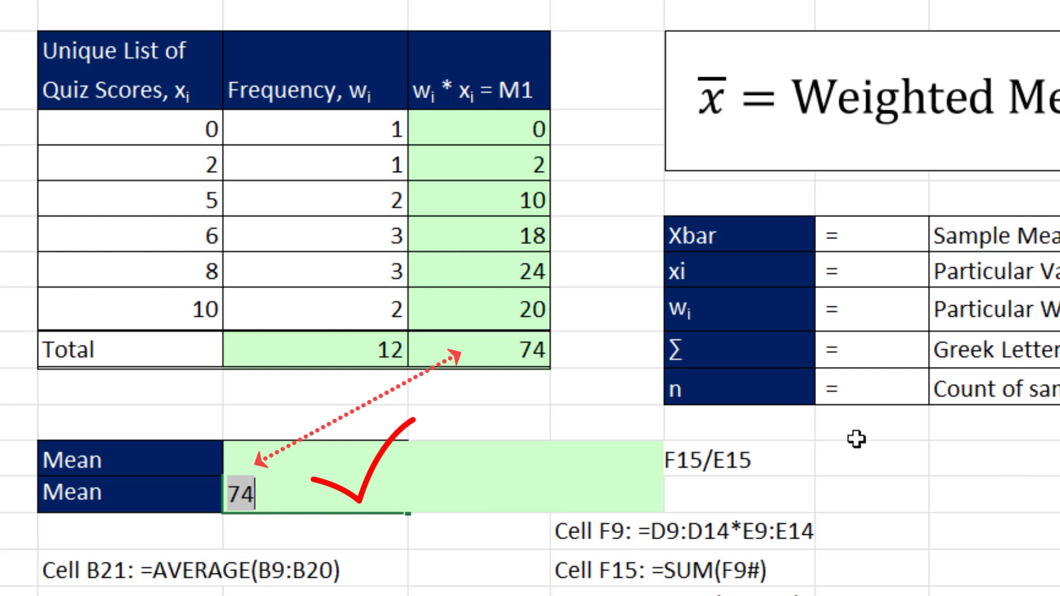
{"action": "key", "text": "ctrl+z"}
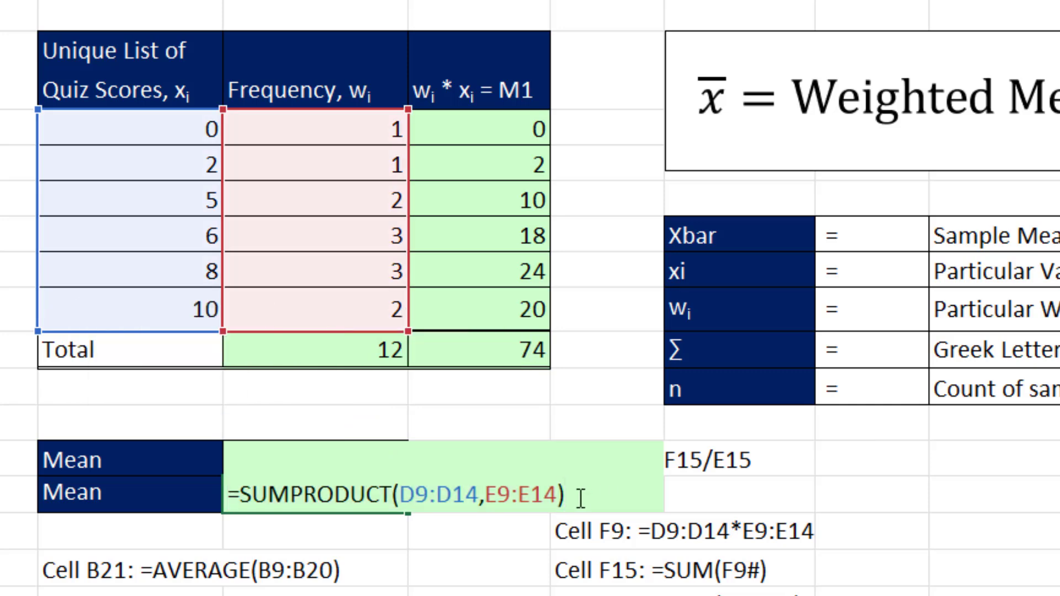
Step: Divide by SUM(E9:E14) and enter the formula, giving 6.166666667
{"action": "type", "text": "/"}
{"action": "type", "text": "sum"}
{"action": "key", "text": "Tab"}
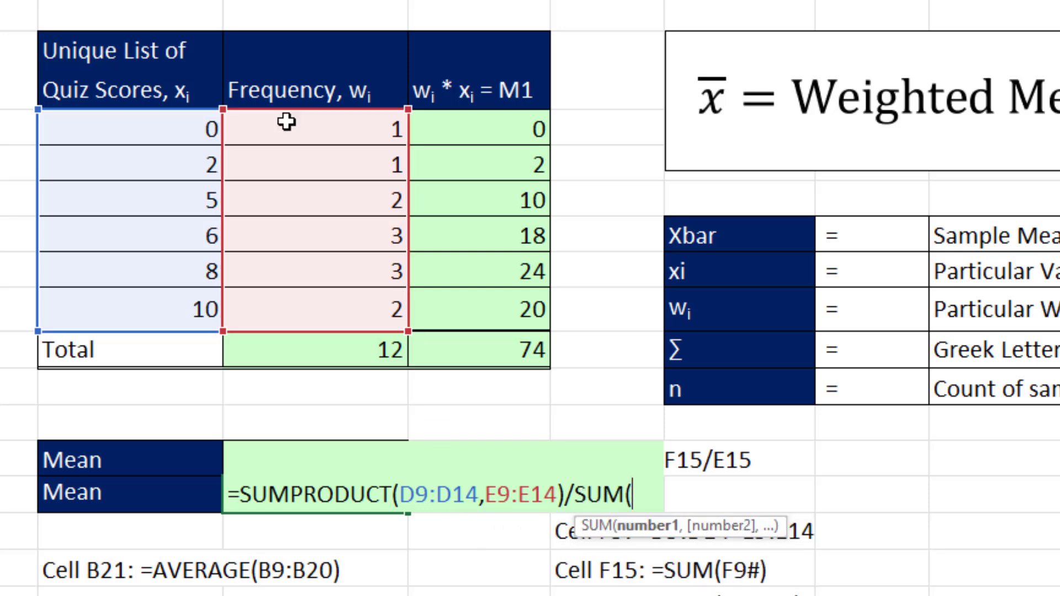
{"action": "left_click_drag", "start_coordinate": [286, 122], "coordinate": [397, 328]}
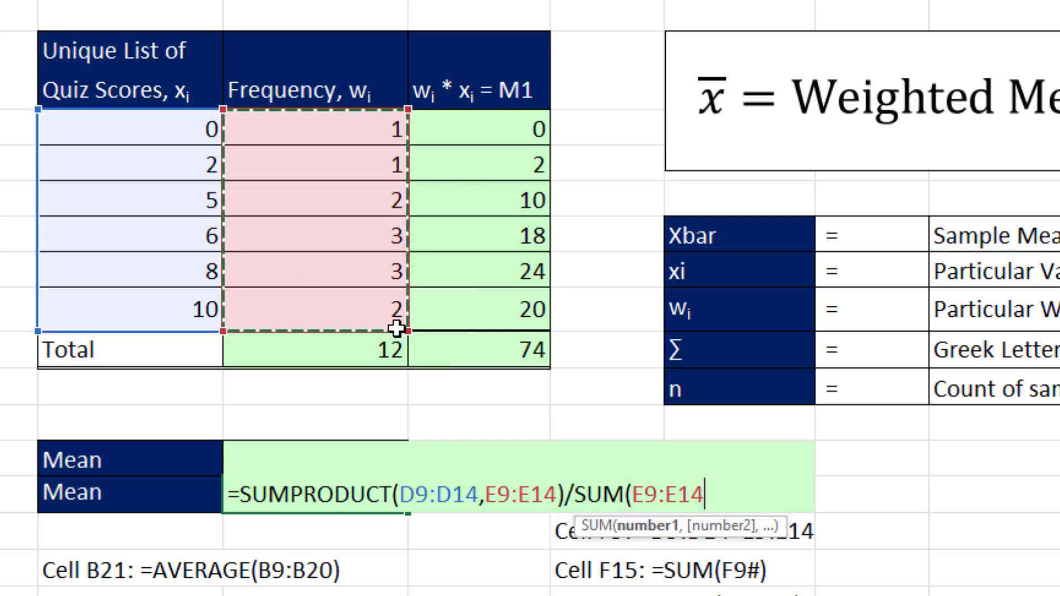
{"action": "type", "text": ")"}
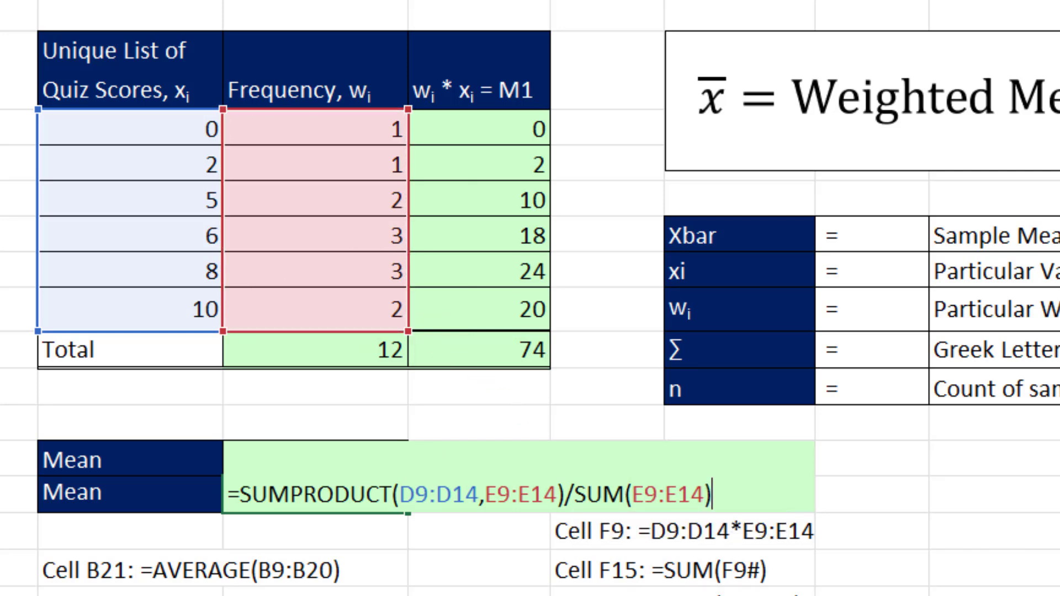
{"action": "key", "text": "Return"}
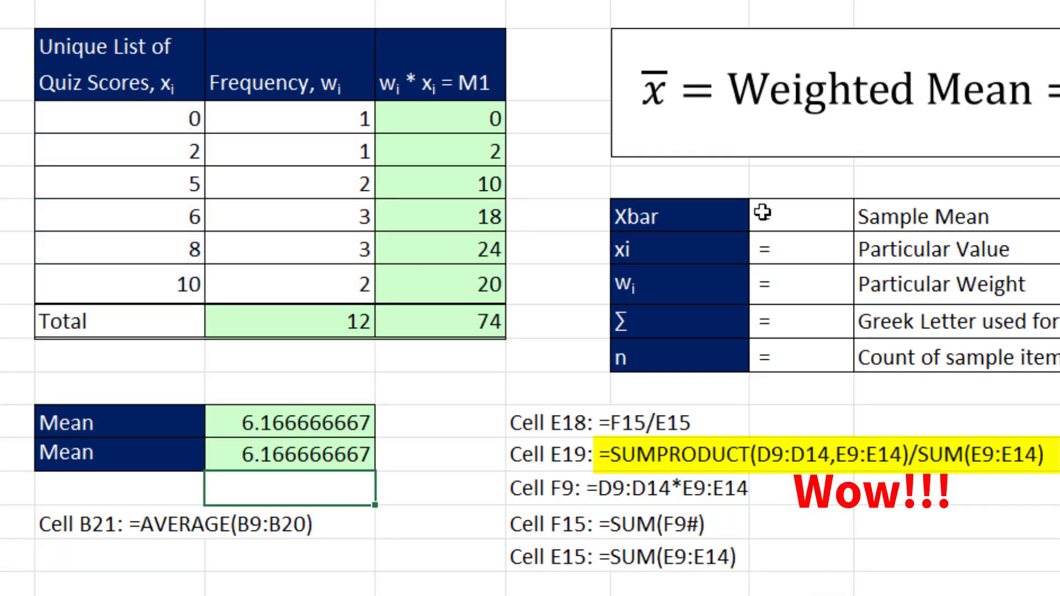
{"action": "left_click_drag", "start_coordinate": [485, 59], "coordinate": [484, 323]}
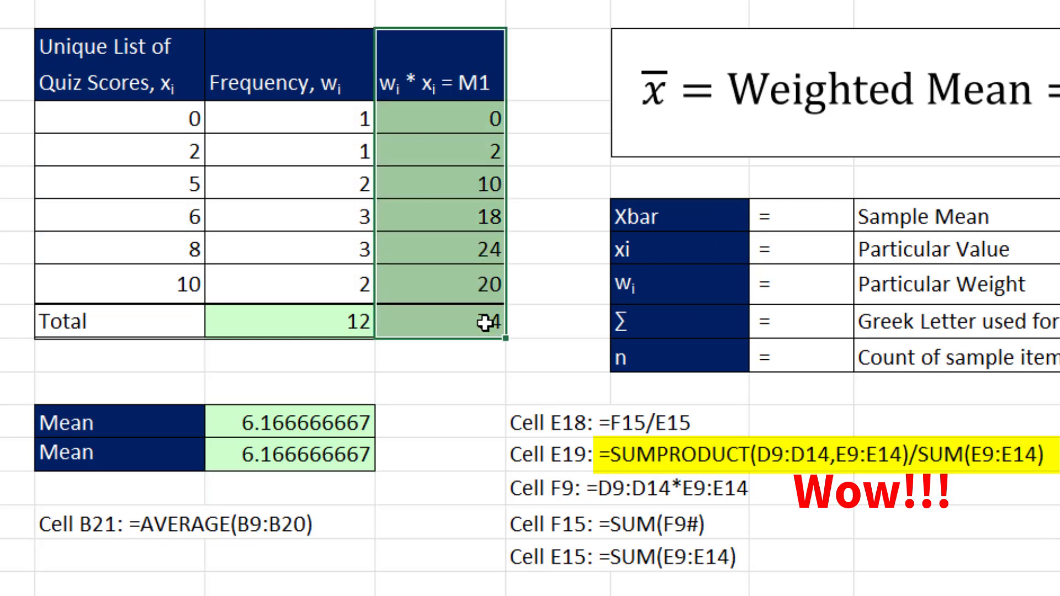
{"action": "left_click", "coordinate": [357, 320]}
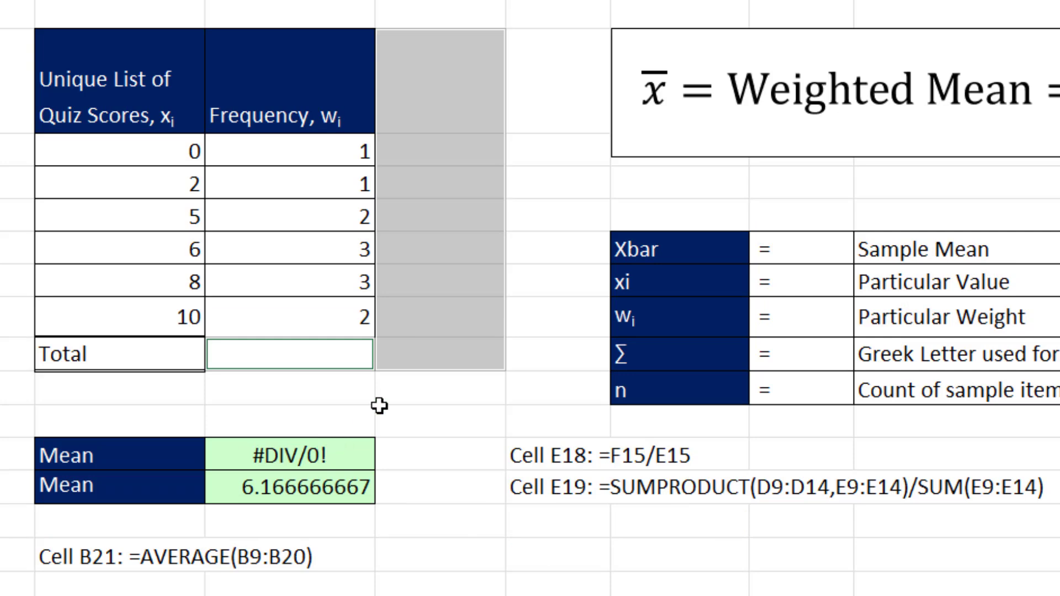
{"action": "left_click", "coordinate": [339, 488]}
{"action": "double_click", "coordinate": [339, 489]}
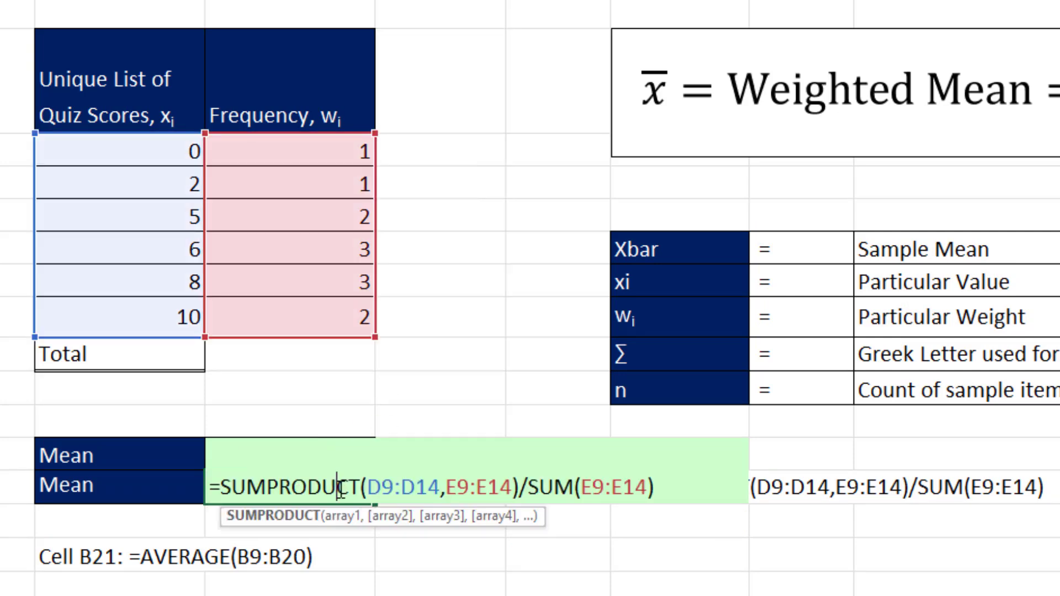
{"action": "key", "text": "ctrl+z"}
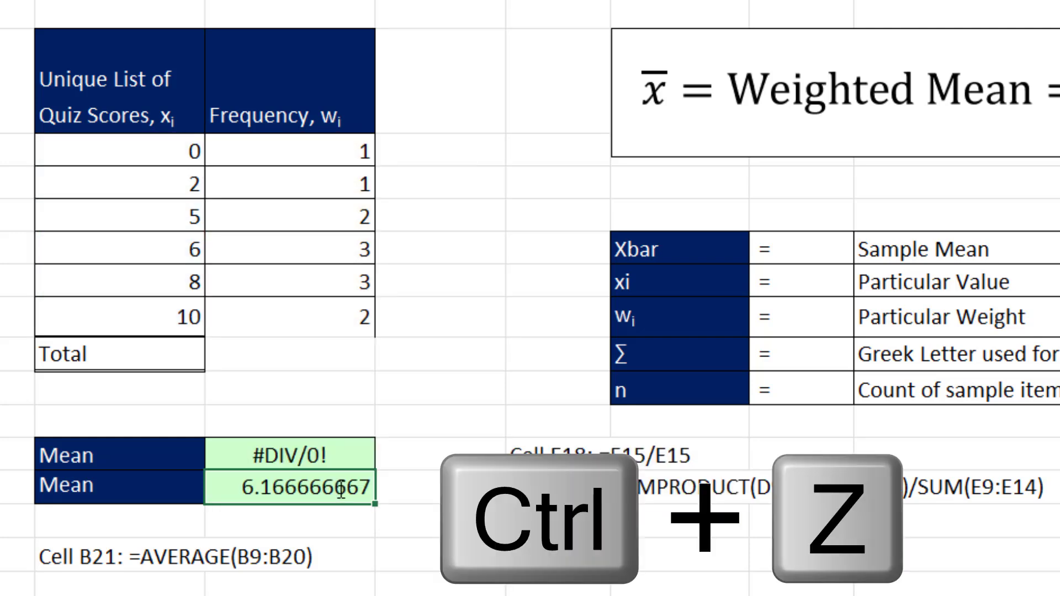
{"action": "key", "text": "ctrl+z"}
{"action": "key", "text": "ctrl+z"}
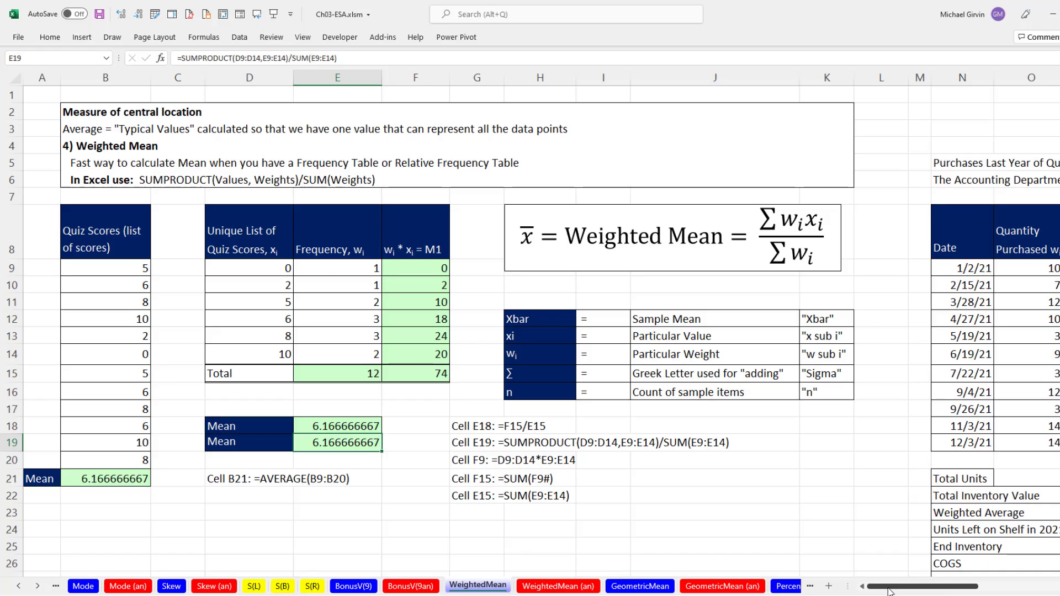
Step: Scroll to the Quad Boomerangs table and highlight the first two purchases' dates, quantities and prices
{"action": "left_click_drag", "start_coordinate": [888, 590], "coordinate": [960, 590]}
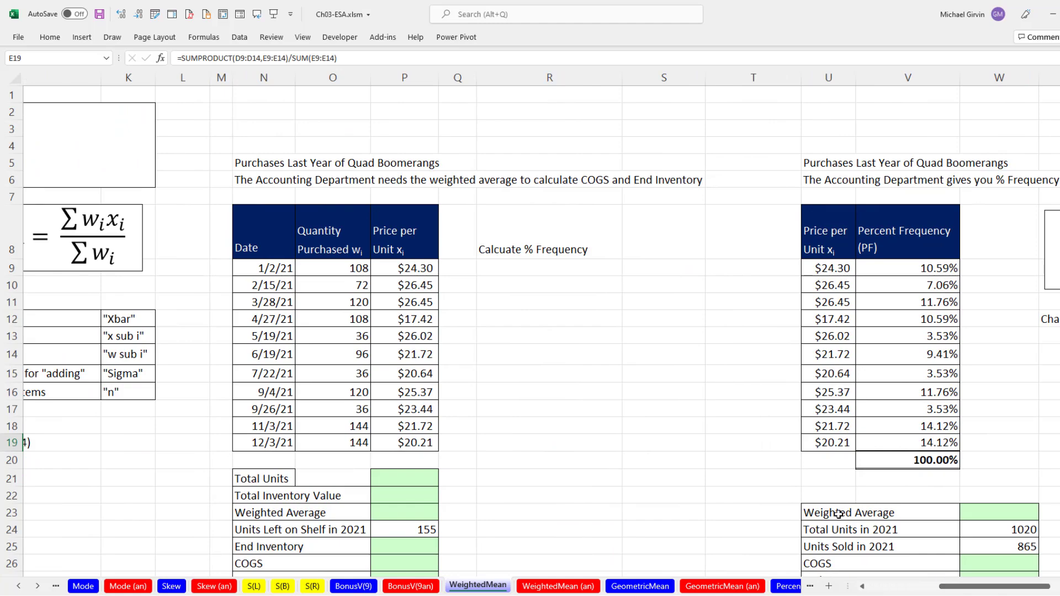
{"action": "scroll", "coordinate": [837, 514], "scroll_direction": "down", "scroll_amount": 1}
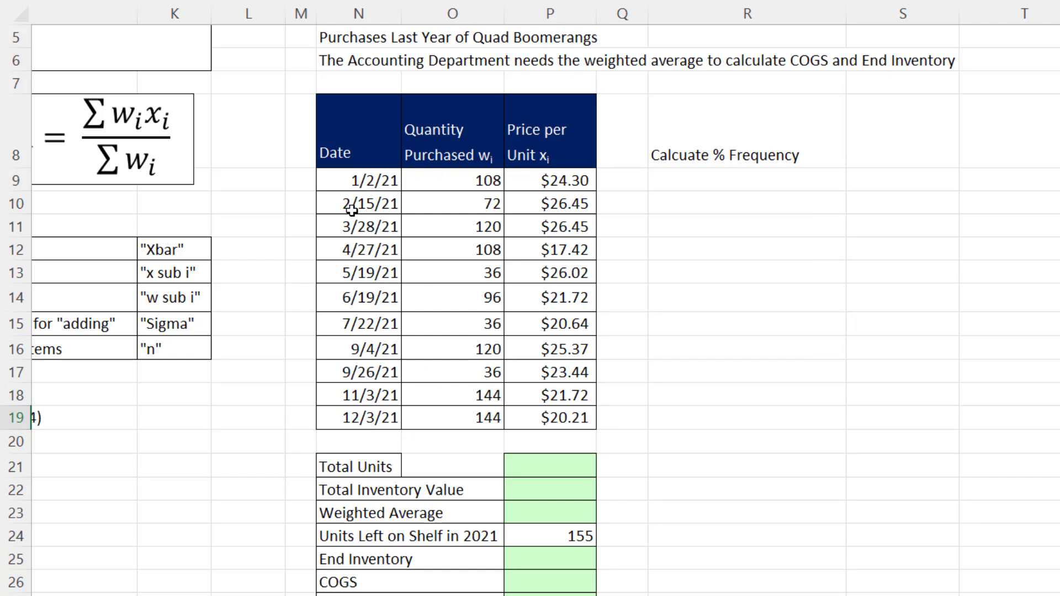
{"action": "left_click", "coordinate": [342, 183]}
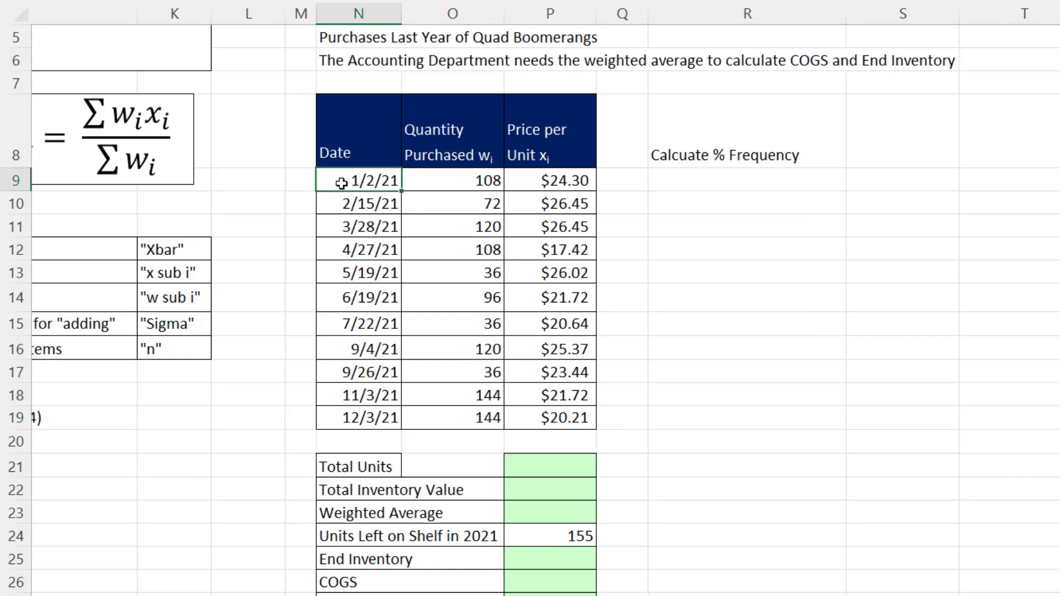
{"action": "left_click", "coordinate": [429, 187]}
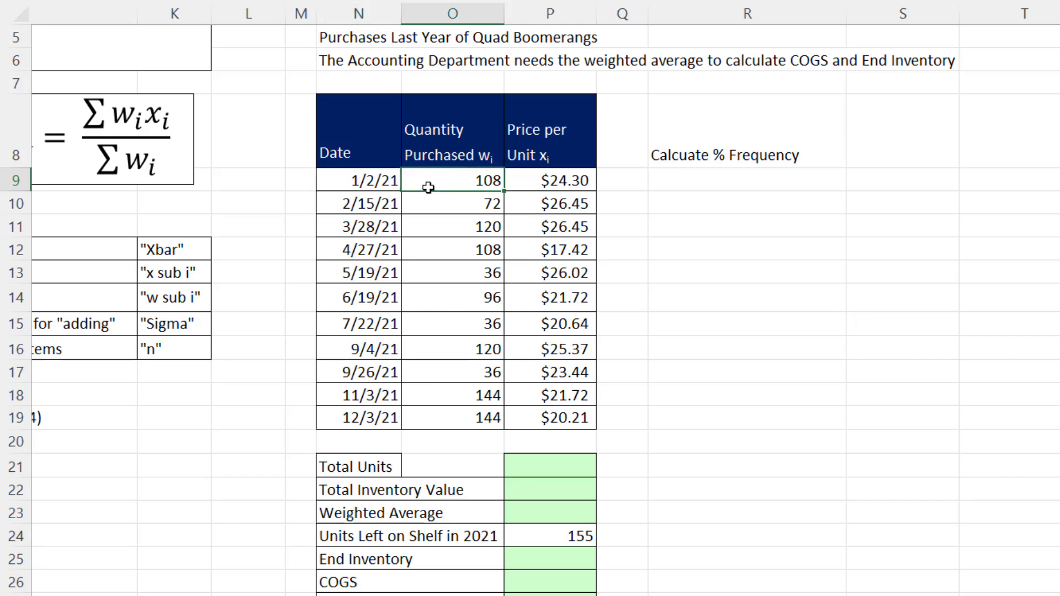
{"action": "left_click", "coordinate": [525, 178]}
{"action": "left_click", "coordinate": [360, 205]}
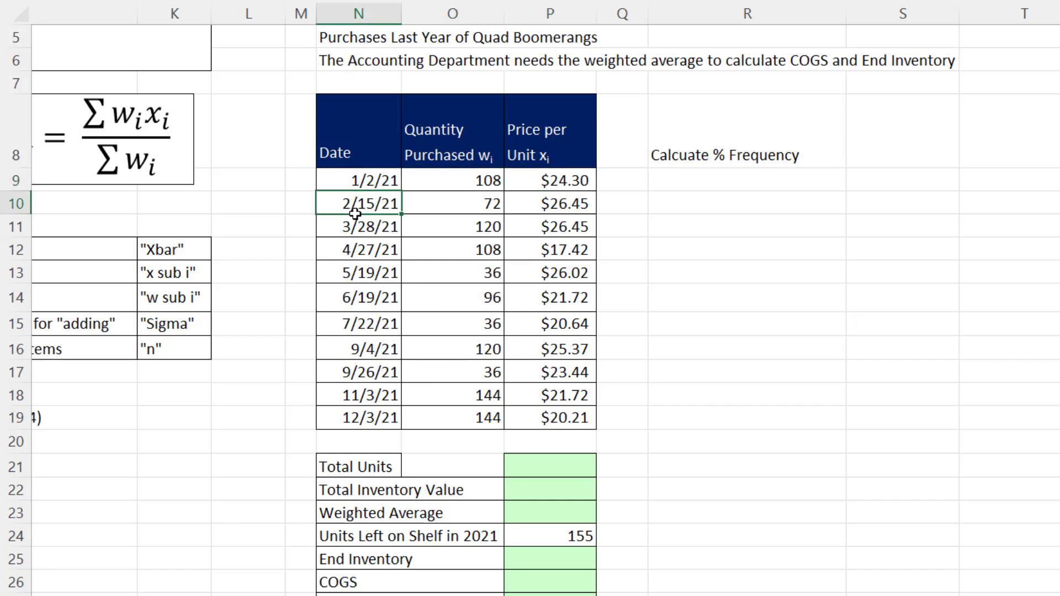
{"action": "left_click", "coordinate": [444, 208]}
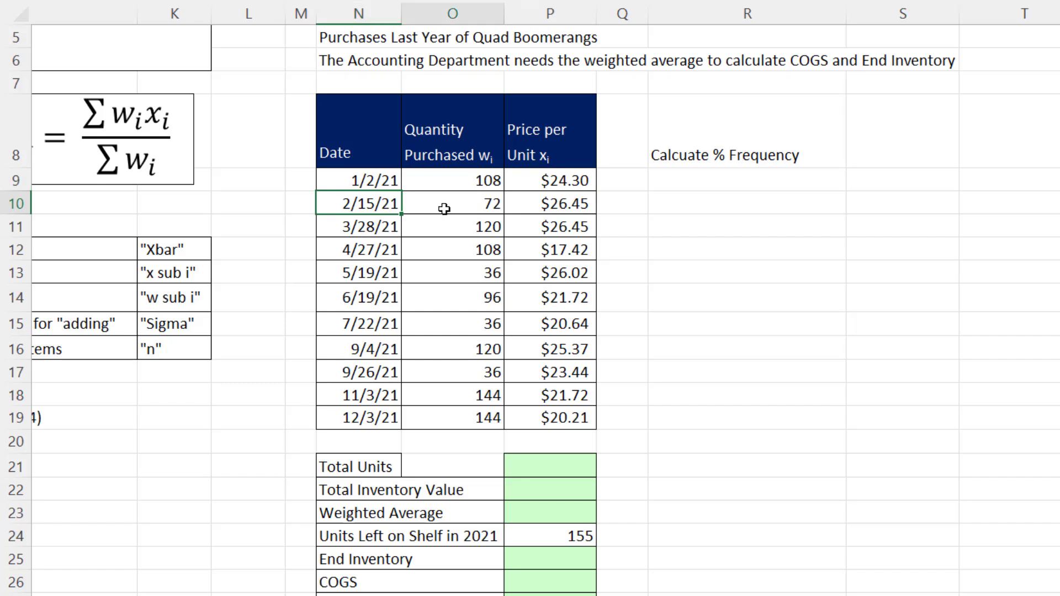
{"action": "left_click", "coordinate": [555, 205]}
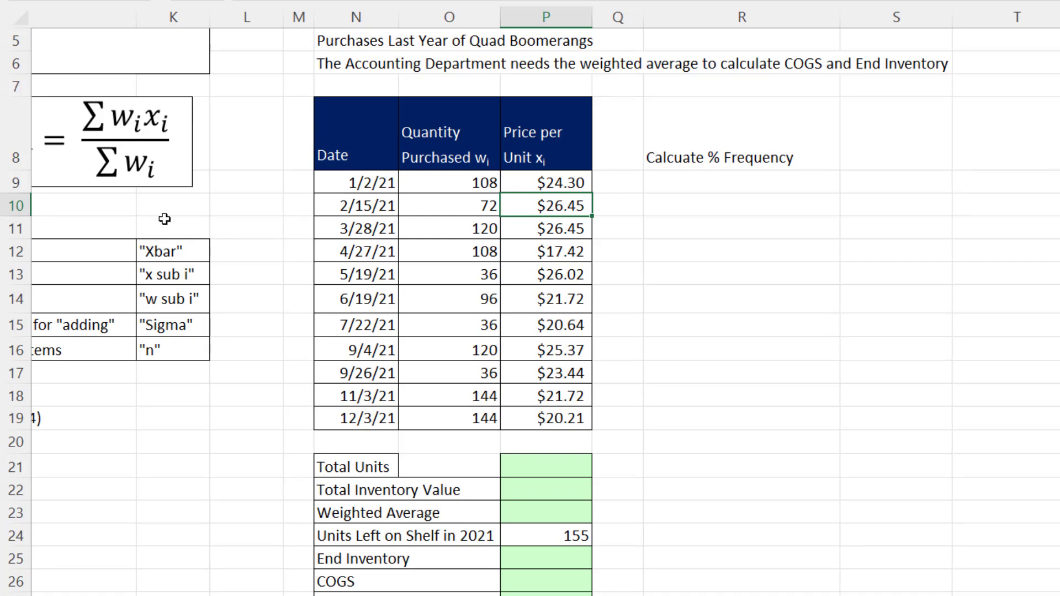
Step: Highlight the Quantity Purchased and Price per Unit columns, stepping through the prices
{"action": "left_click_drag", "start_coordinate": [430, 181], "coordinate": [430, 408]}
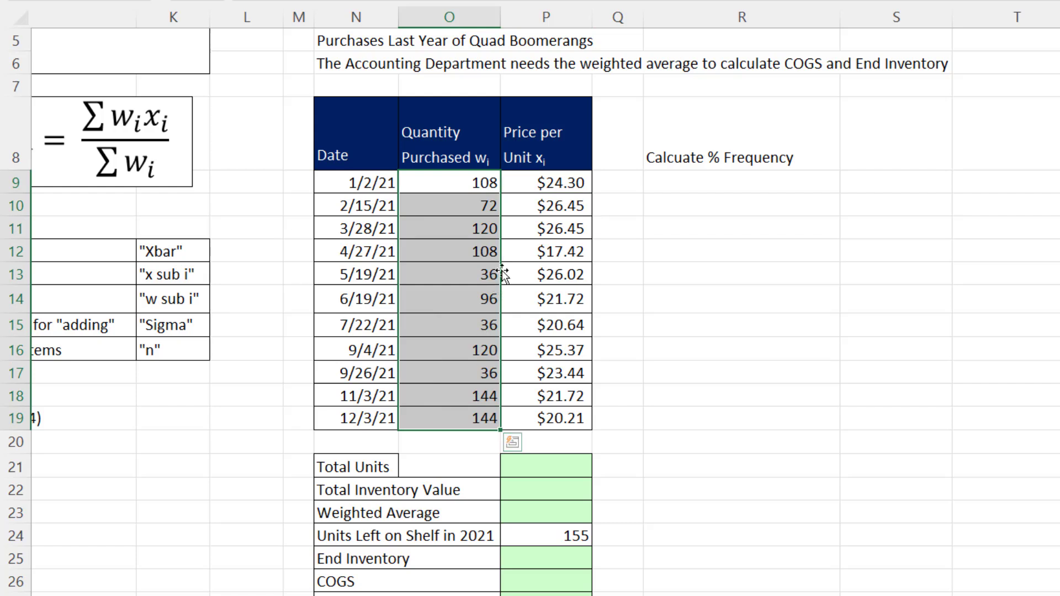
{"action": "left_click", "coordinate": [533, 186]}
{"action": "left_click", "coordinate": [532, 206]}
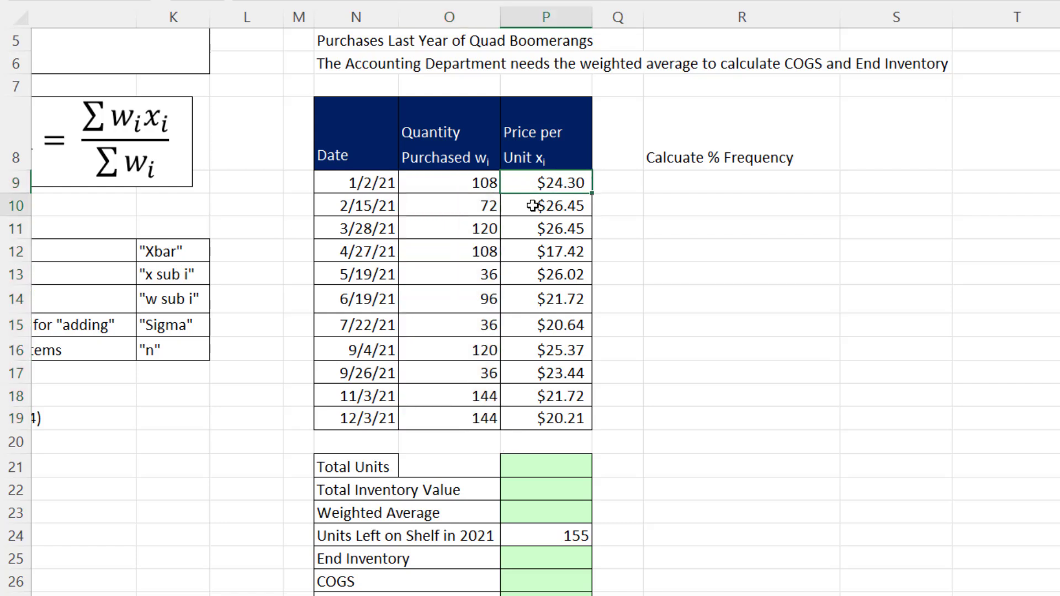
{"action": "left_click", "coordinate": [540, 229]}
{"action": "left_click_drag", "start_coordinate": [546, 182], "coordinate": [557, 415]}
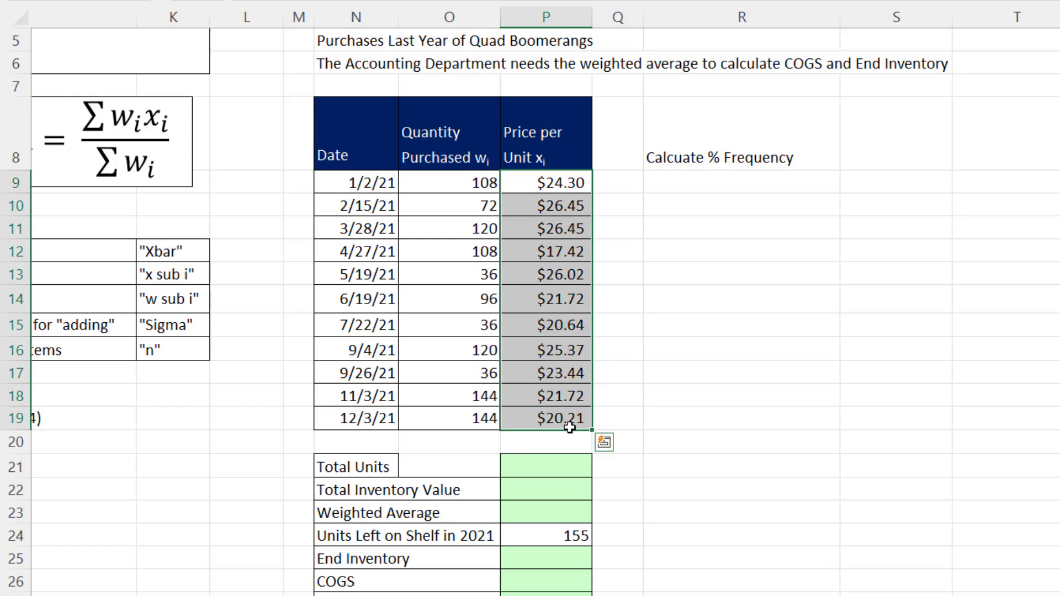
Step: Enter =SUM(O9:O19) in Total Units P21, giving 1020
{"action": "left_click", "coordinate": [562, 468]}
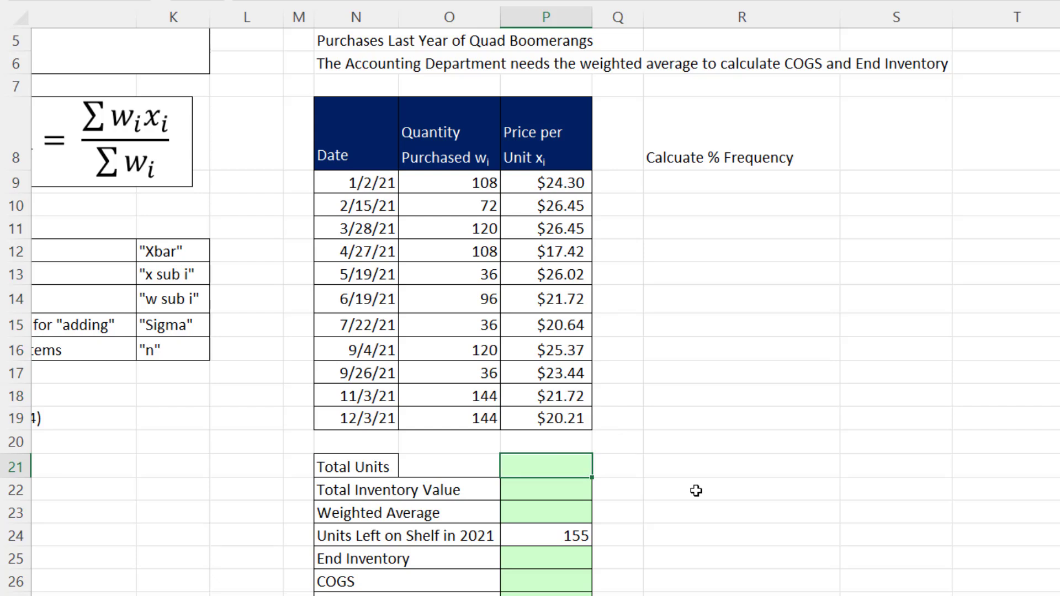
{"action": "key", "text": "alt+equal"}
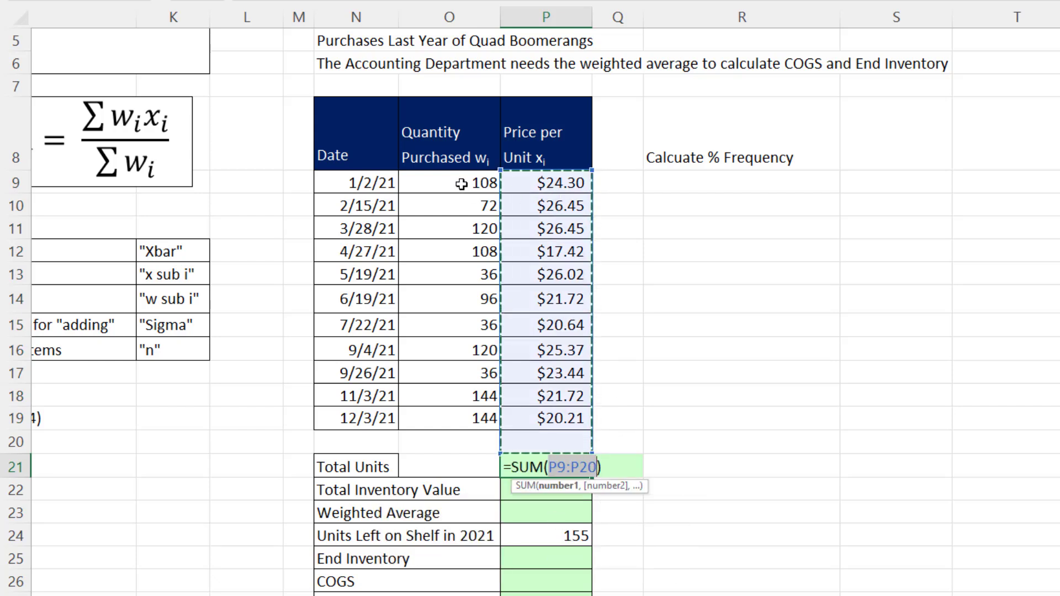
{"action": "left_click_drag", "start_coordinate": [449, 183], "coordinate": [439, 411]}
{"action": "key", "text": "Return"}
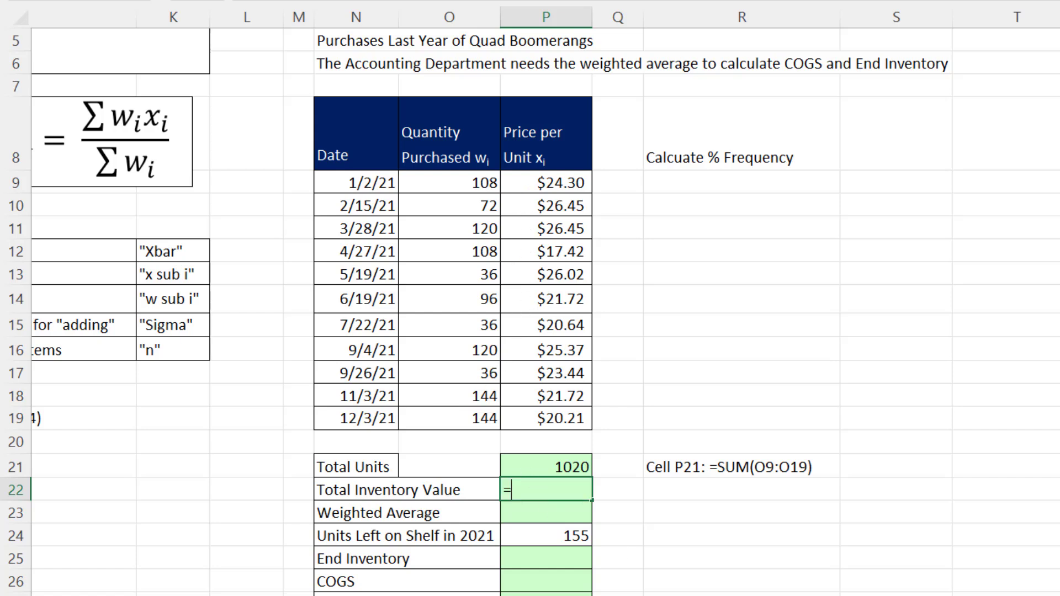
Step: Enter =SUMPRODUCT(O9:O19,P9:P19) in P22 for a Total Inventory Value of $23,275.20
{"action": "type", "text": "sump"}
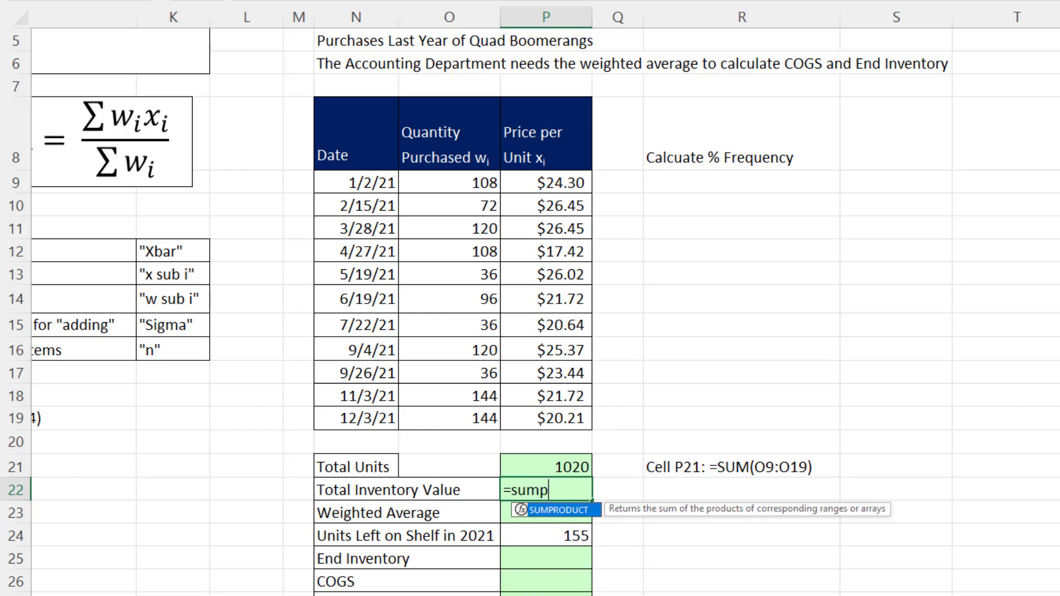
{"action": "key", "text": "Tab"}
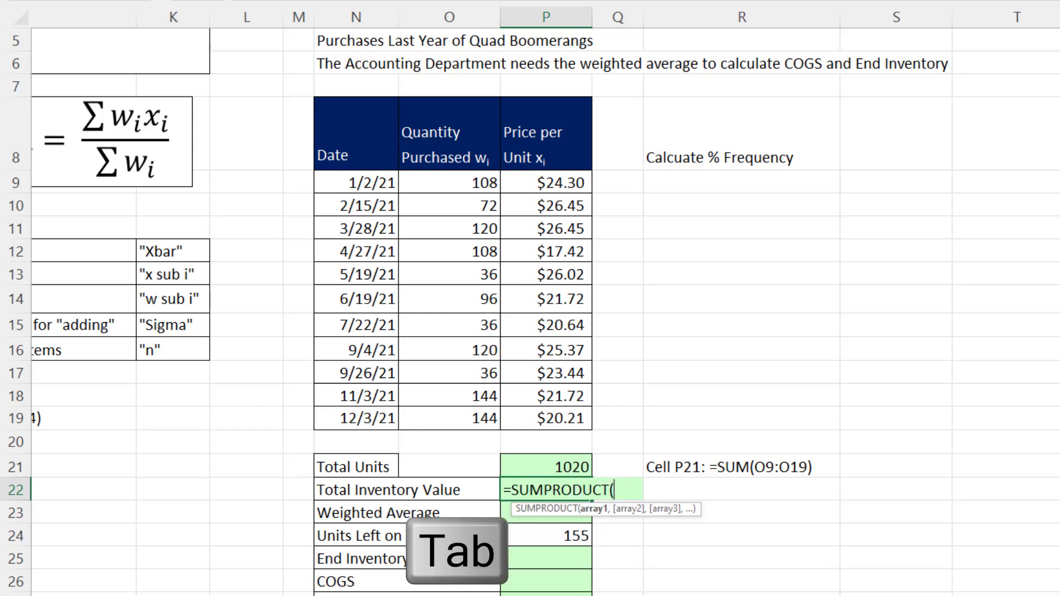
{"action": "left_click", "coordinate": [552, 182]}
{"action": "left_click_drag", "start_coordinate": [552, 182], "coordinate": [558, 418]}
{"action": "left_click_drag", "start_coordinate": [486, 182], "coordinate": [489, 418]}
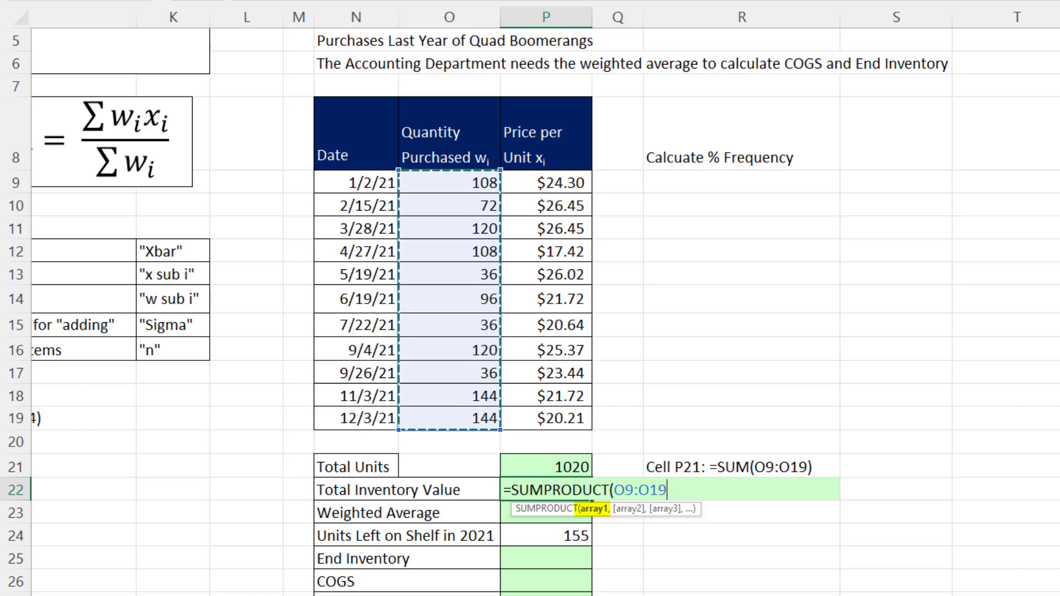
{"action": "type", "text": ","}
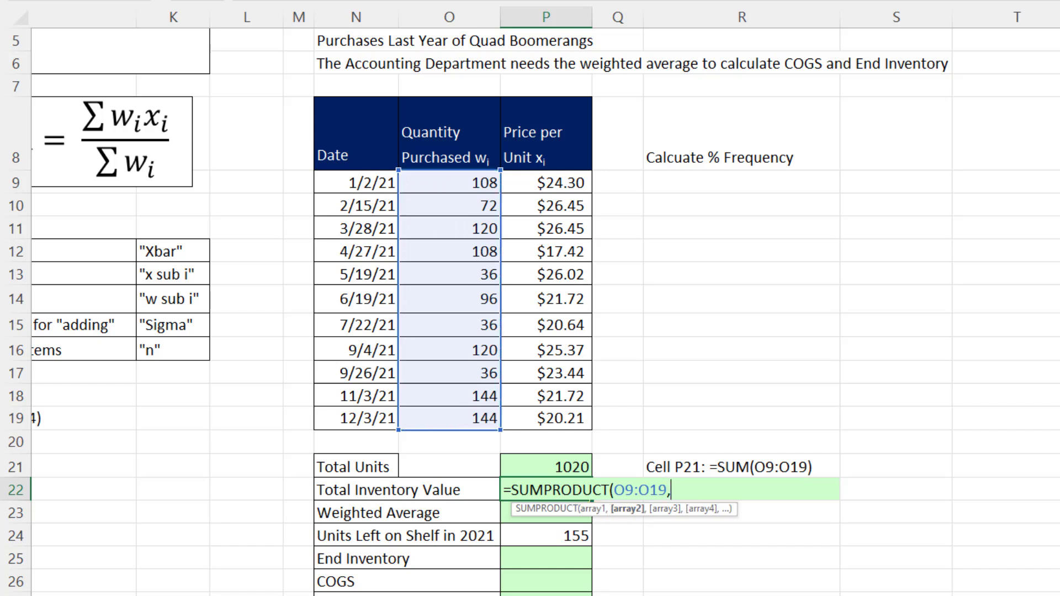
{"action": "left_click_drag", "start_coordinate": [544, 187], "coordinate": [546, 408]}
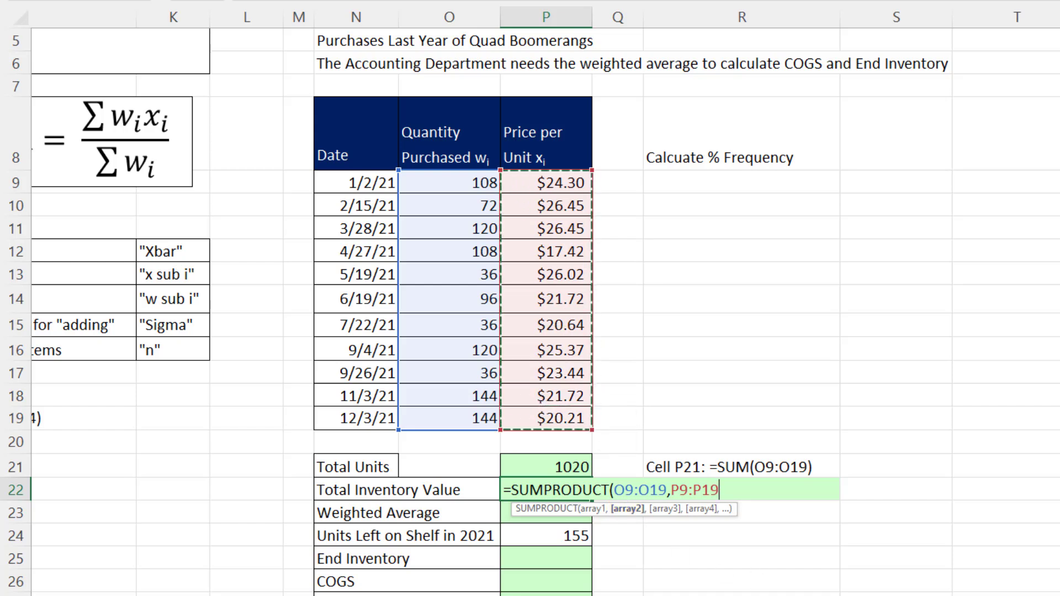
{"action": "key", "text": "Return"}
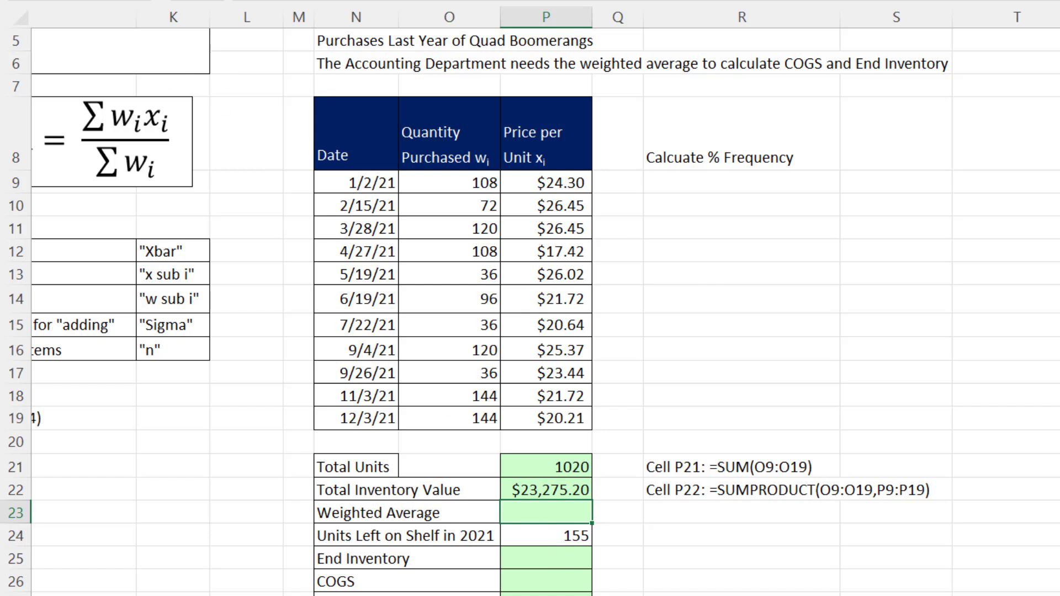
{"action": "type", "text": "="}
{"action": "key", "text": "Up"}
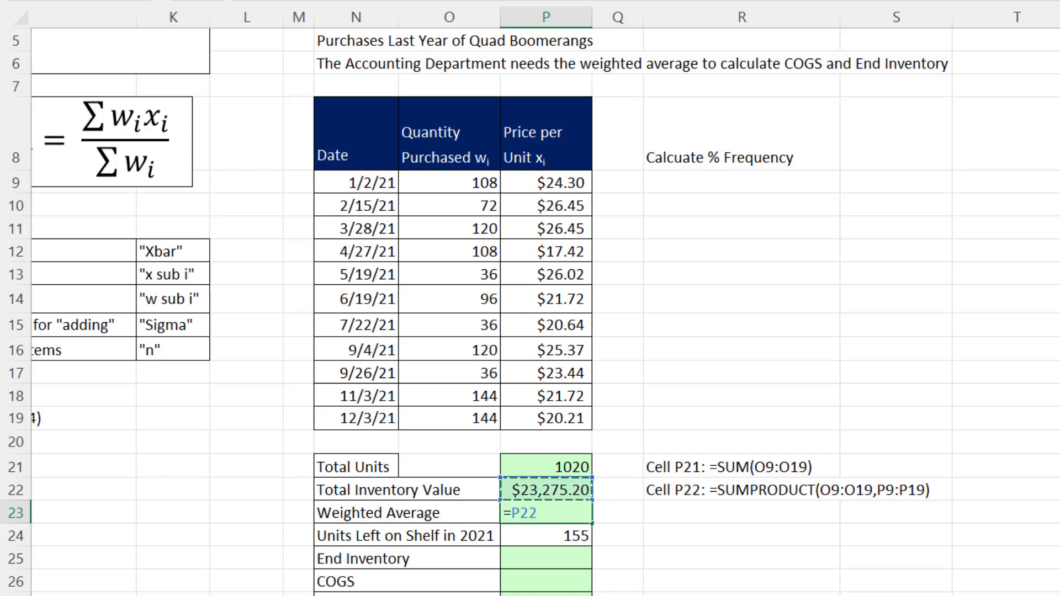
Step: Complete =P22/P21 in P23 for a Weighted Average of $22.82
{"action": "type", "text": "/"}
{"action": "key", "text": "Up"}
{"action": "key", "text": "Up"}
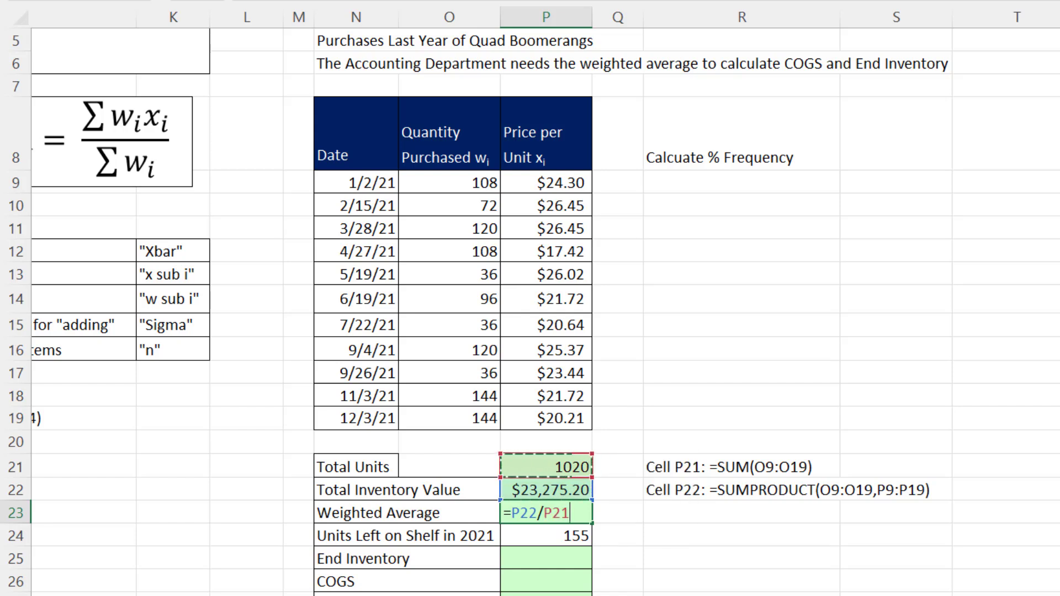
{"action": "key", "text": "Return"}
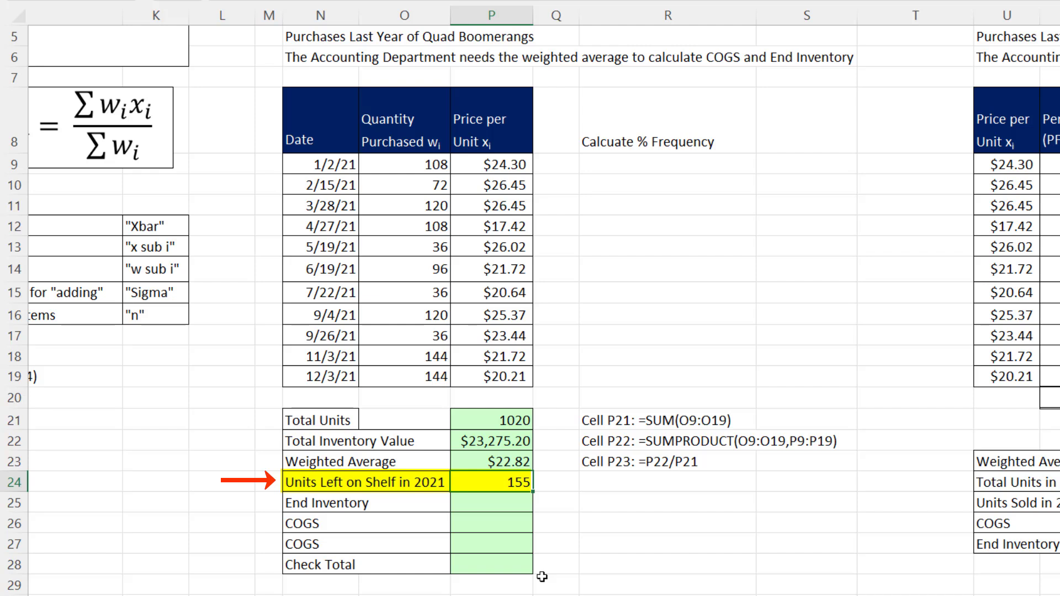
Step: Enter =P24*P23 in End Inventory P25, giving $3,536.92
{"action": "key", "text": "Down"}
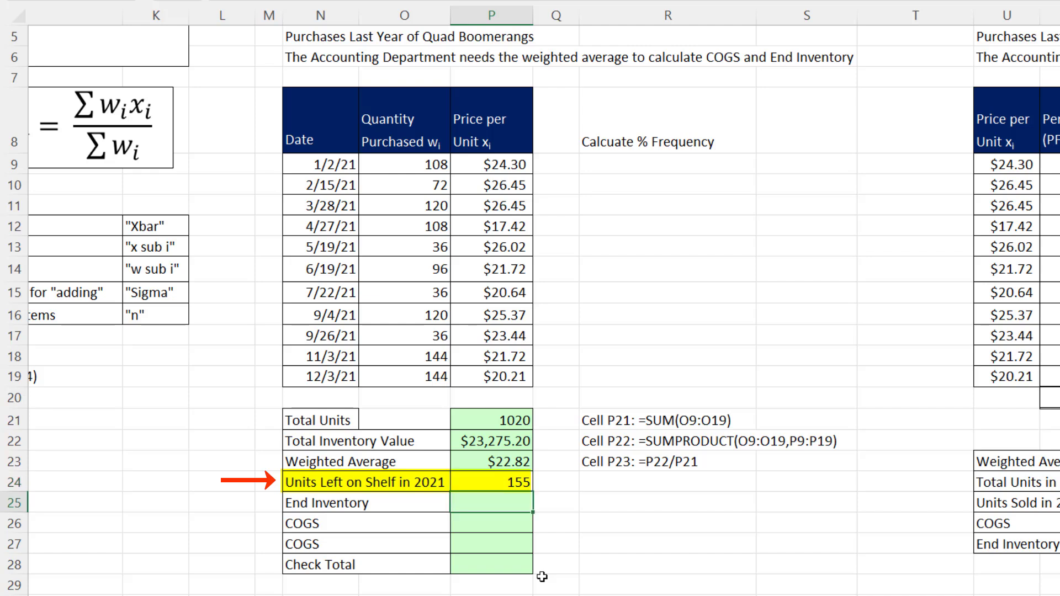
{"action": "type", "text": "="}
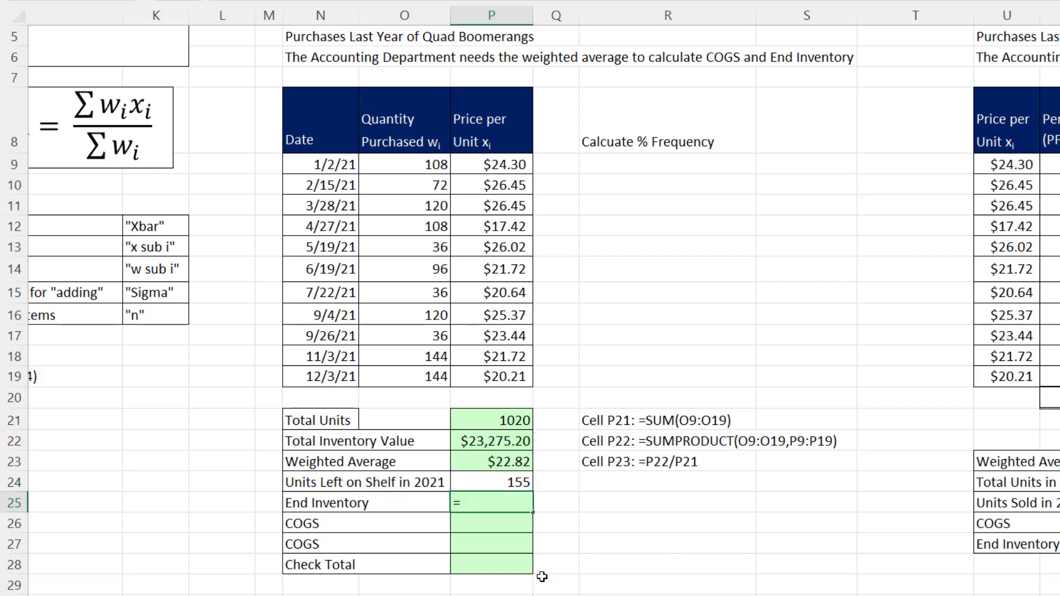
{"action": "key", "text": "Up"}
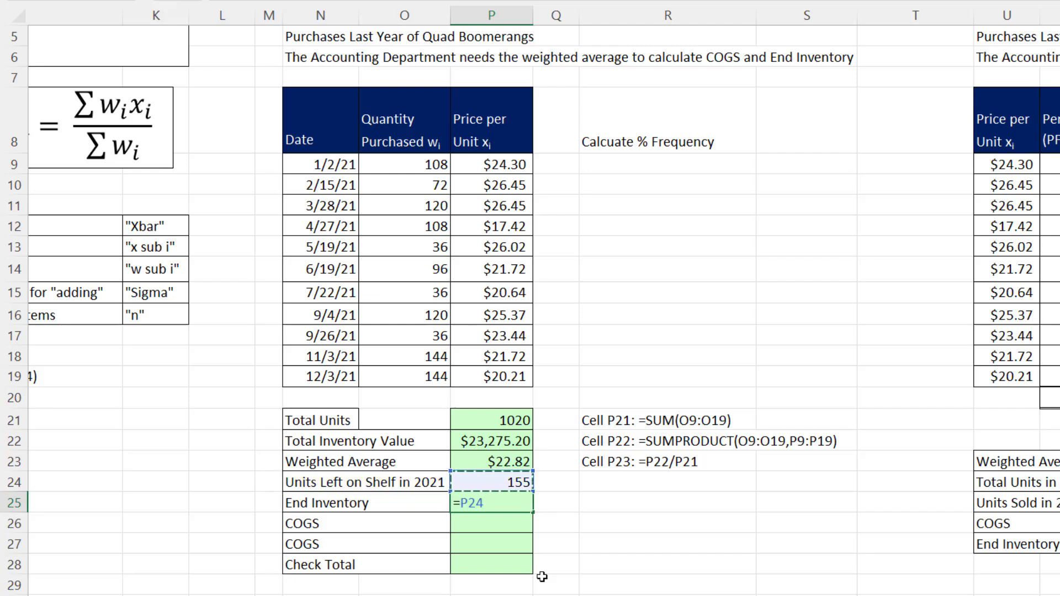
{"action": "type", "text": "*"}
{"action": "key", "text": "Up"}
{"action": "key", "text": "Up"}
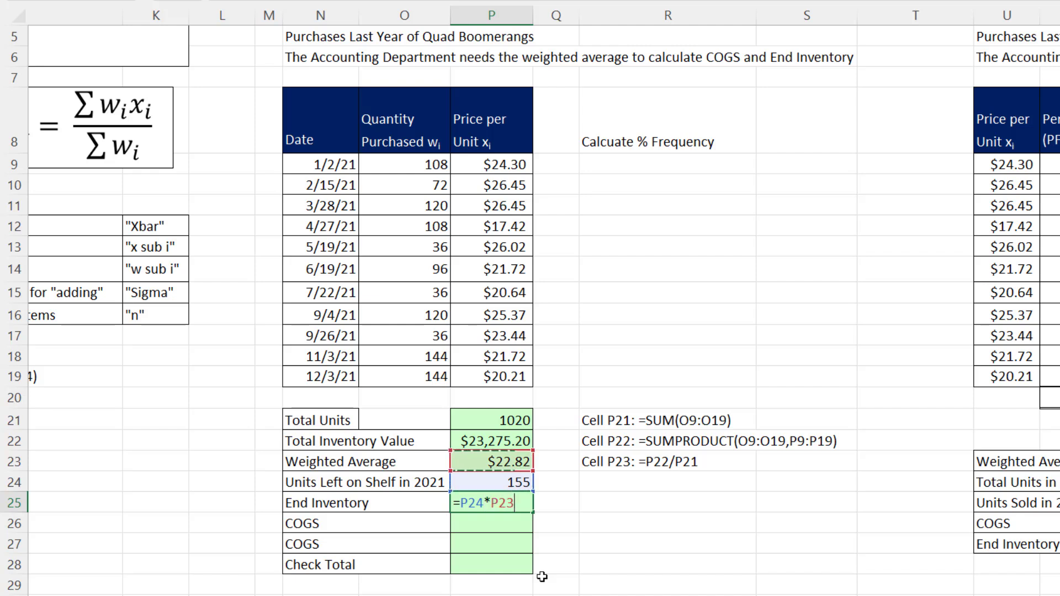
{"action": "key", "text": "Return"}
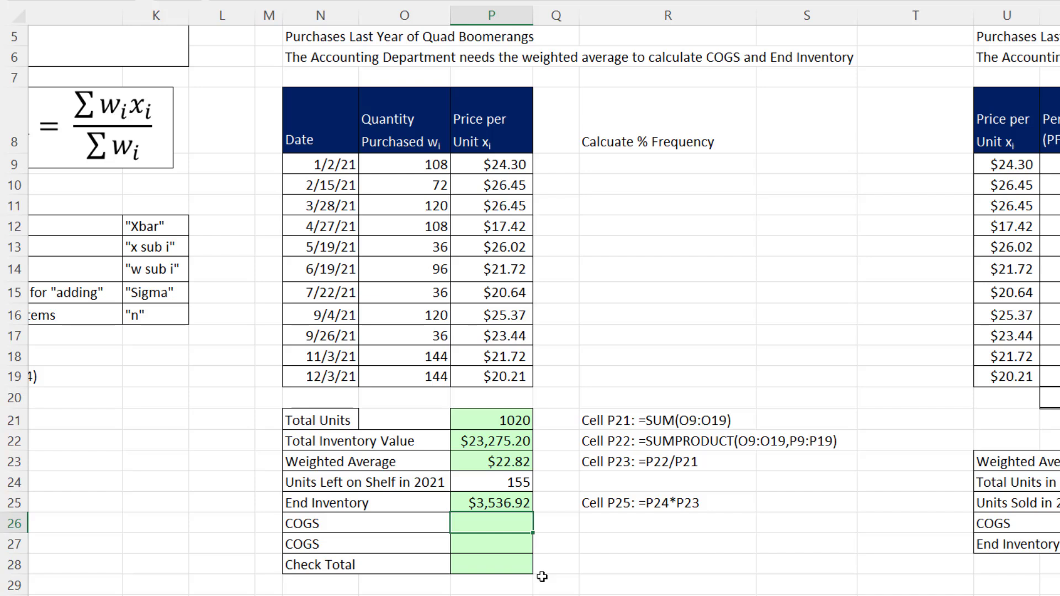
{"action": "type", "text": "="}
{"action": "key", "text": "Up"}
{"action": "key", "text": "Up"}
{"action": "key", "text": "Up"}
{"action": "key", "text": "Up"}
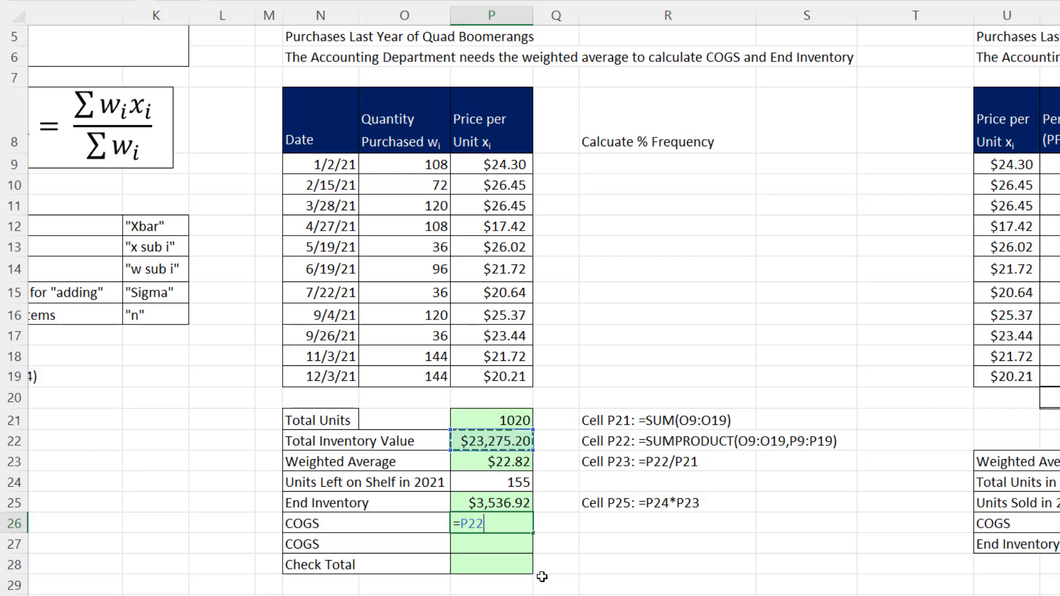
Step: Finish the P26 COGS formula =P22-P25, Total Inventory Value minus End Inventory, giving $19,738.28
{"action": "type", "text": "-"}
{"action": "key", "text": "Up"}
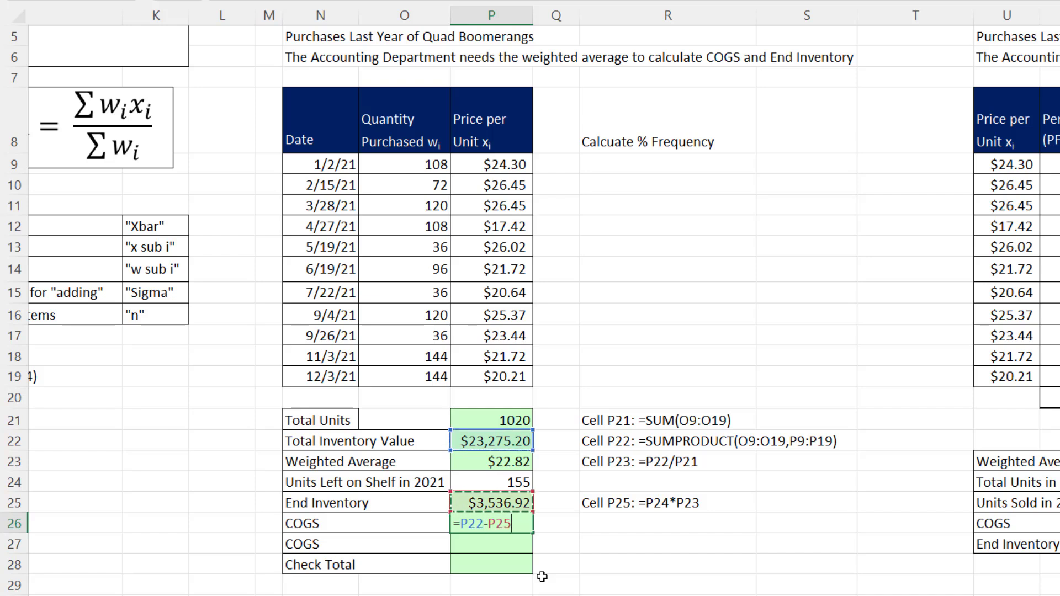
{"action": "key", "text": "Return"}
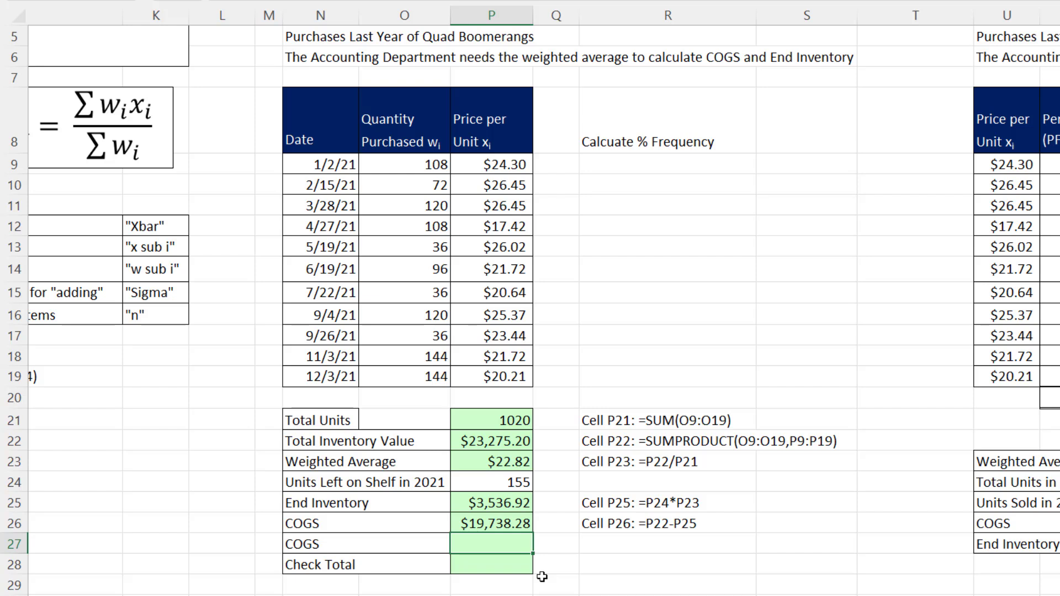
Step: Enter a second COGS in P27 as =(P21-P24)*P23, units sold times the weighted average
{"action": "type", "text": "=("}
{"action": "key", "text": "Up"}
{"action": "key", "text": "Up"}
{"action": "key", "text": "Up"}
{"action": "key", "text": "Up"}
{"action": "key", "text": "Up"}
{"action": "key", "text": "Up"}
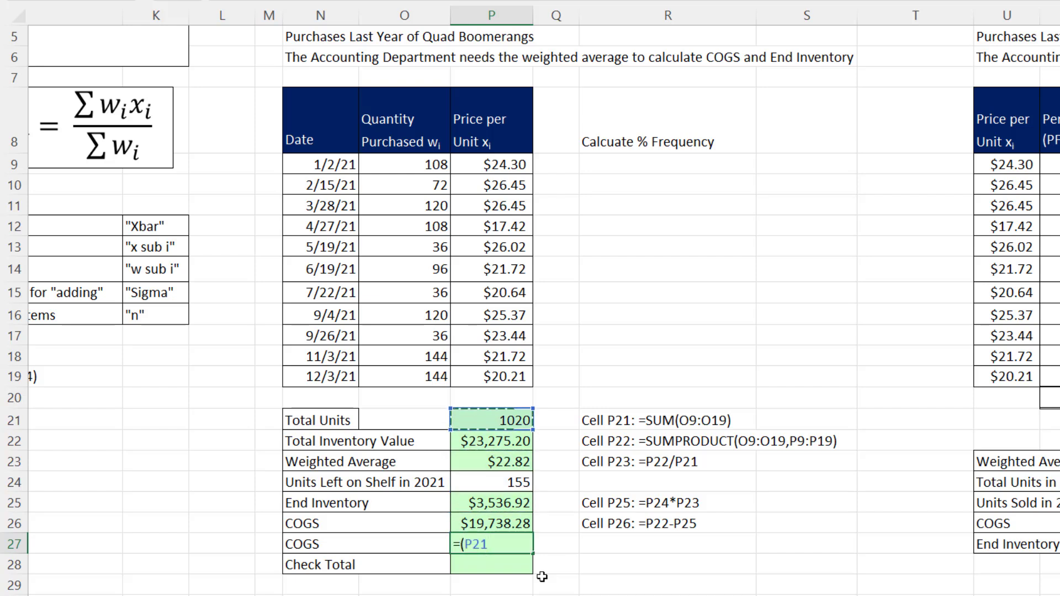
{"action": "type", "text": "-"}
{"action": "key", "text": "Up"}
{"action": "key", "text": "Up"}
{"action": "key", "text": "Up"}
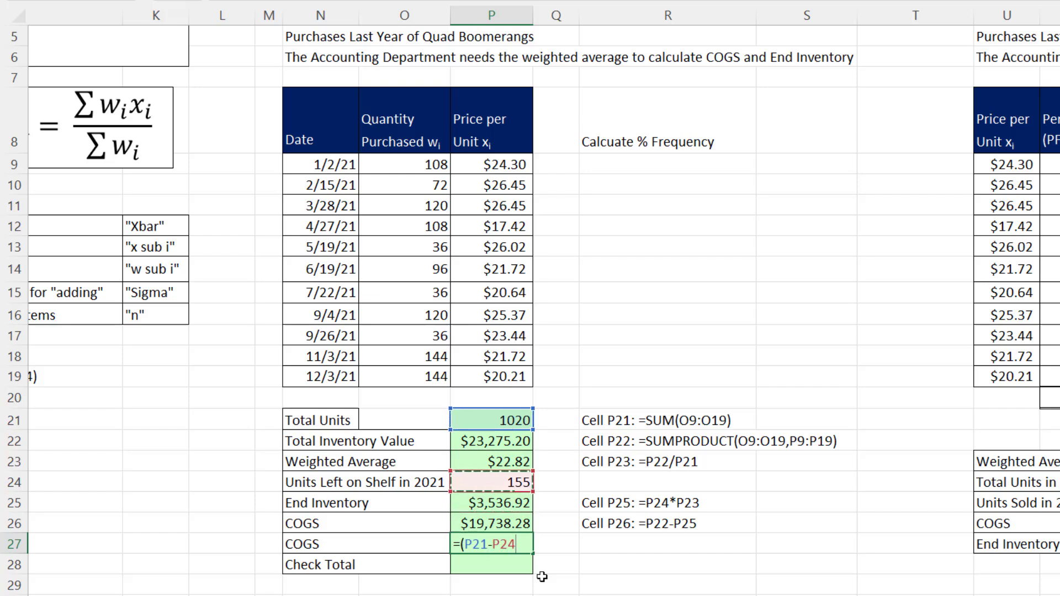
{"action": "type", "text": ")*"}
{"action": "key", "text": "Up"}
{"action": "key", "text": "Up"}
{"action": "key", "text": "Up"}
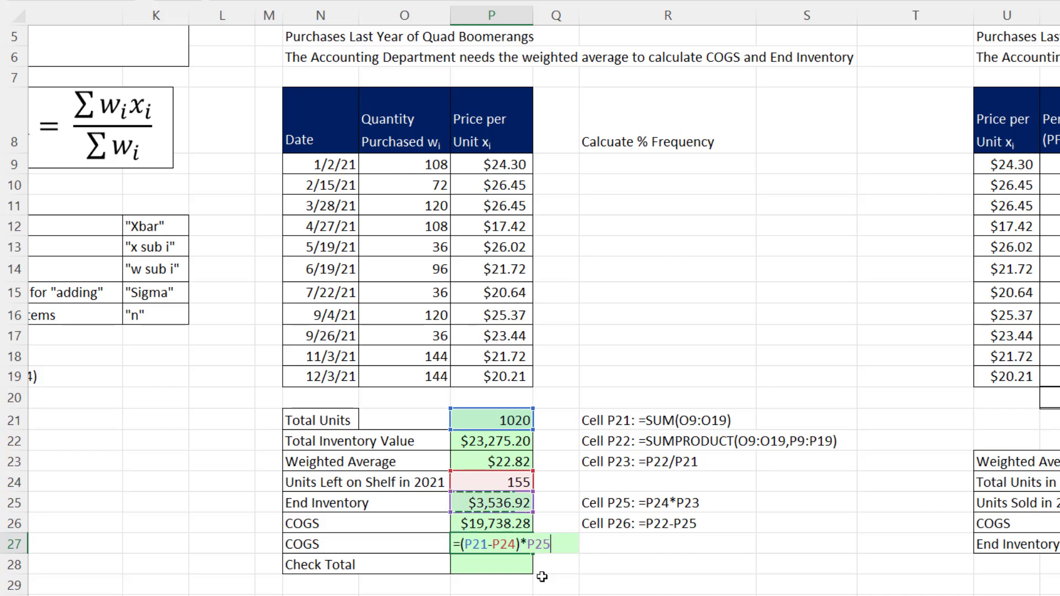
{"action": "key", "text": "Up"}
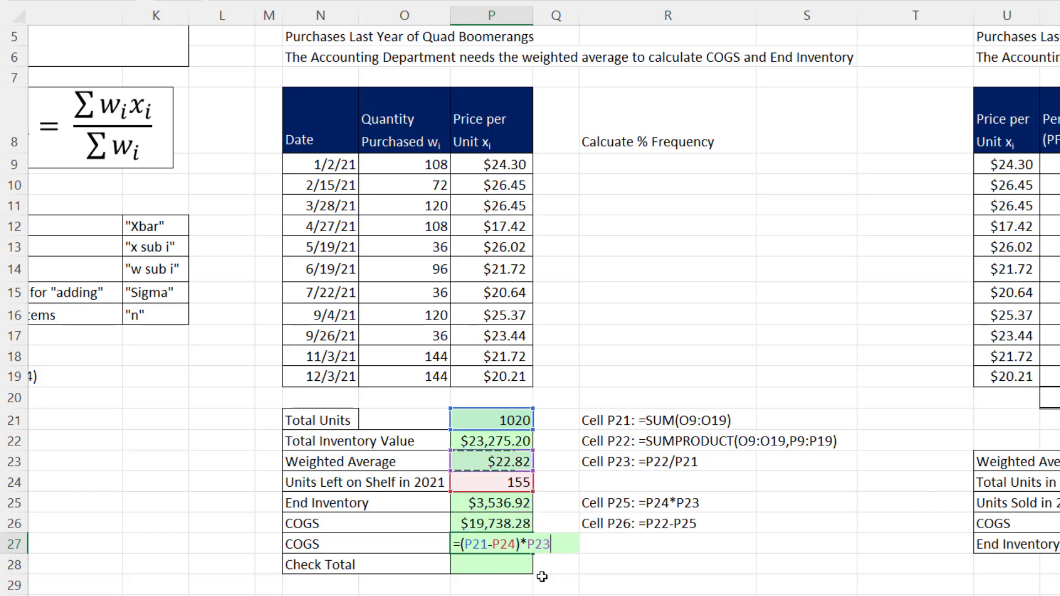
{"action": "key", "text": "Return"}
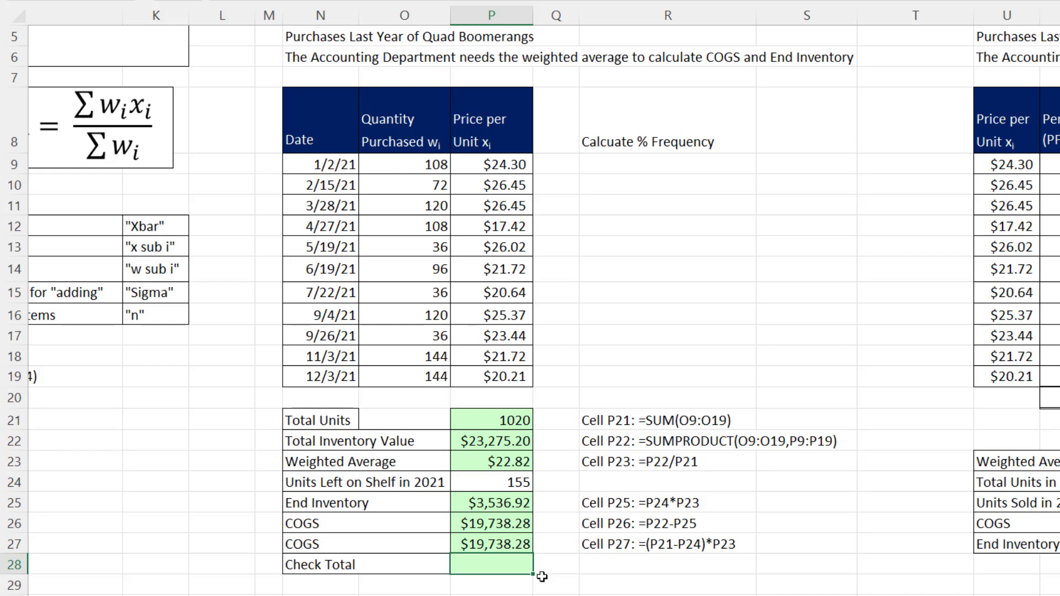
Step: Add a Check Total in P28 with =SUM(P25:P26), giving $23,275.20
{"action": "key", "text": "alt+equal"}
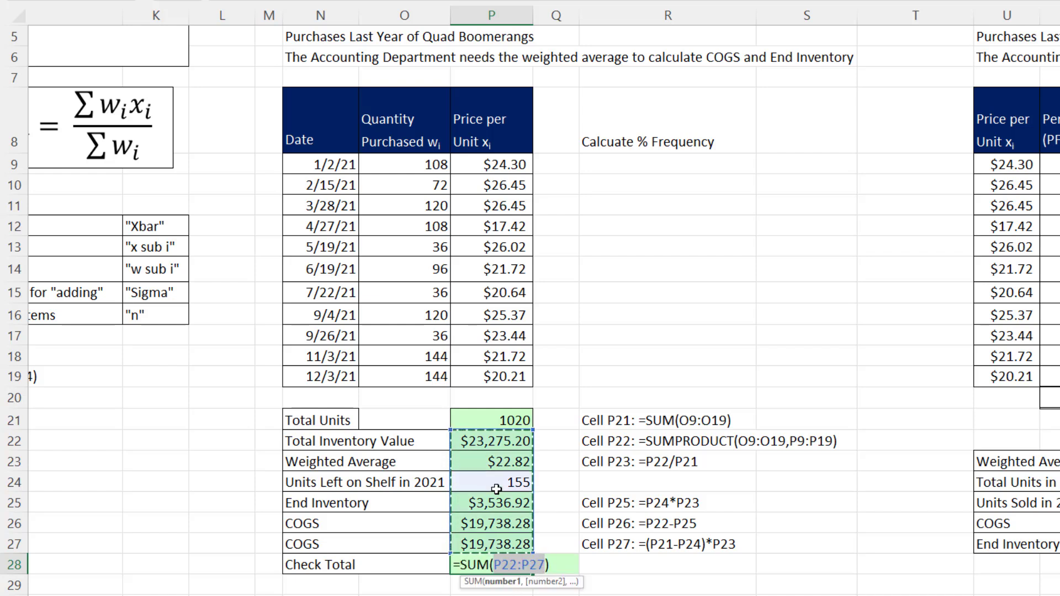
{"action": "left_click", "coordinate": [491, 506]}
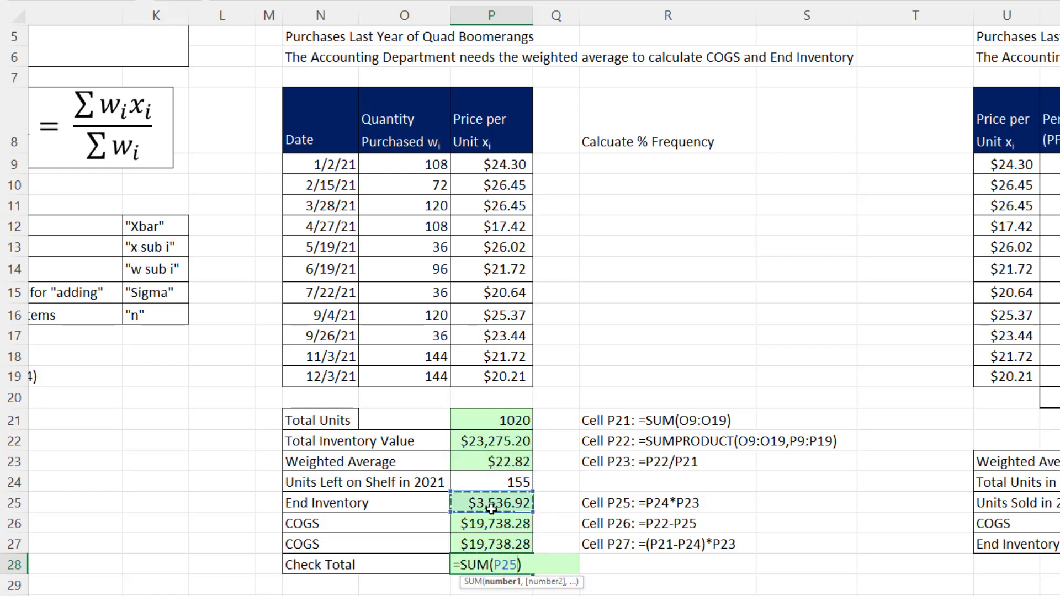
{"action": "left_click_drag", "start_coordinate": [491, 508], "coordinate": [492, 524]}
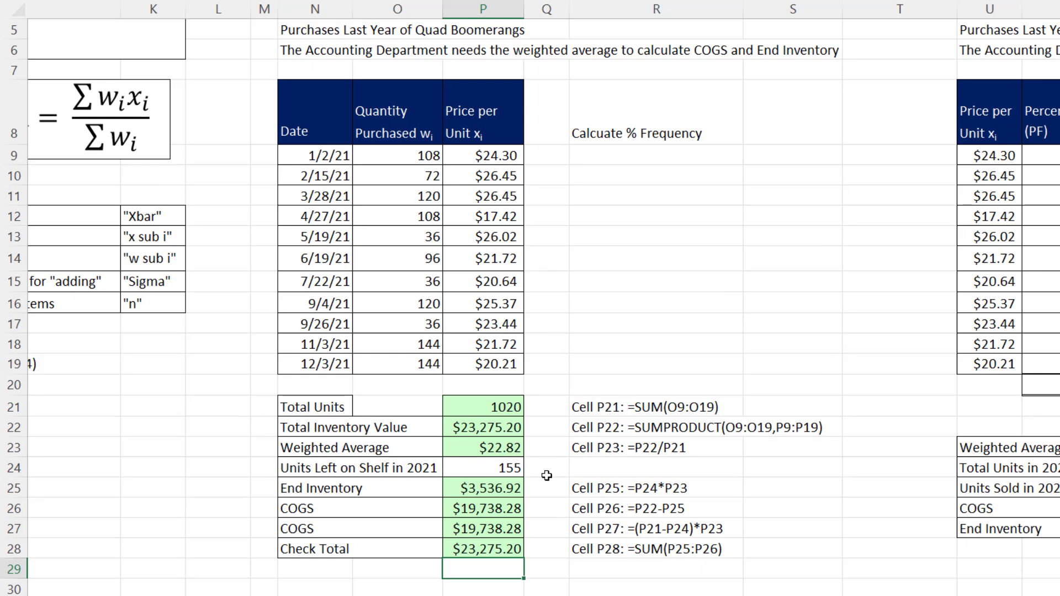
Step: Select cell R9 under Calcuate % Frequency to begin the percent-frequency formula
{"action": "left_click", "coordinate": [505, 461]}
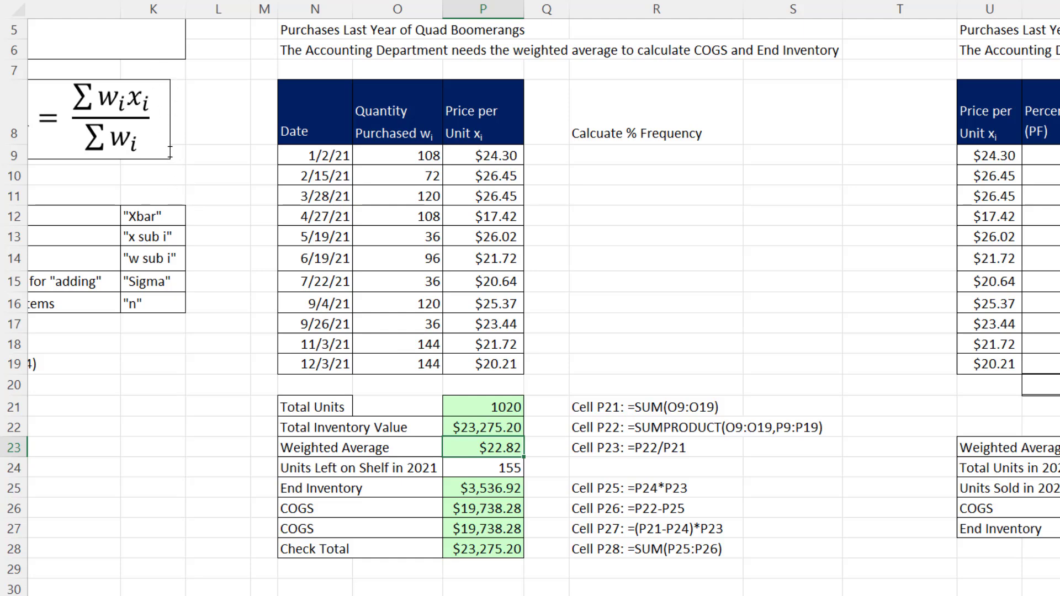
{"action": "left_click", "coordinate": [602, 161]}
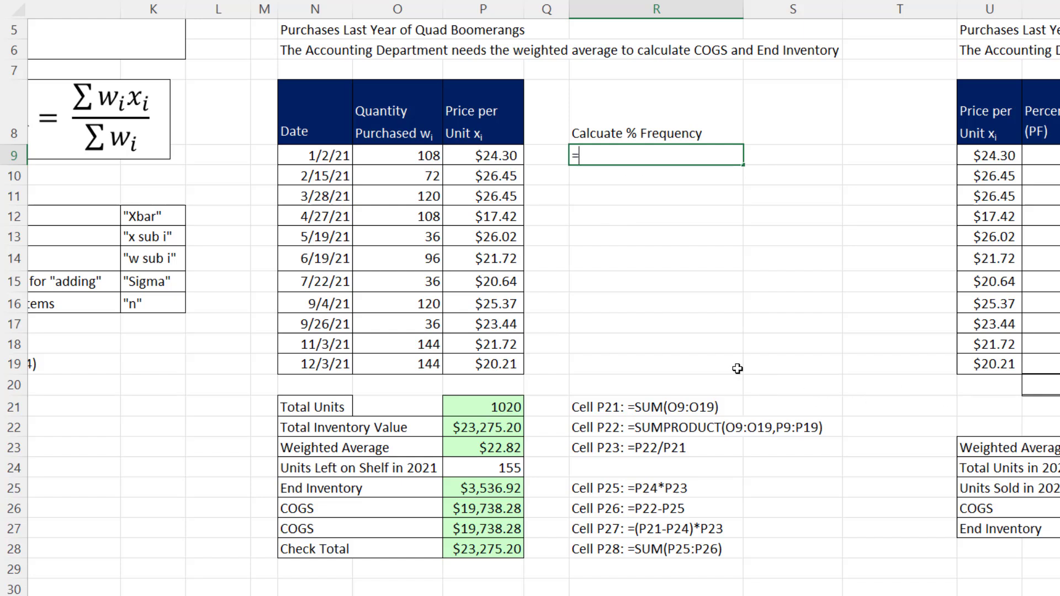
Step: Enter =O9:O19/P21 in R9 to spill percent frequencies from 3.53% to 14.12%
{"action": "left_click_drag", "start_coordinate": [397, 164], "coordinate": [395, 369]}
{"action": "type", "text": "/"}
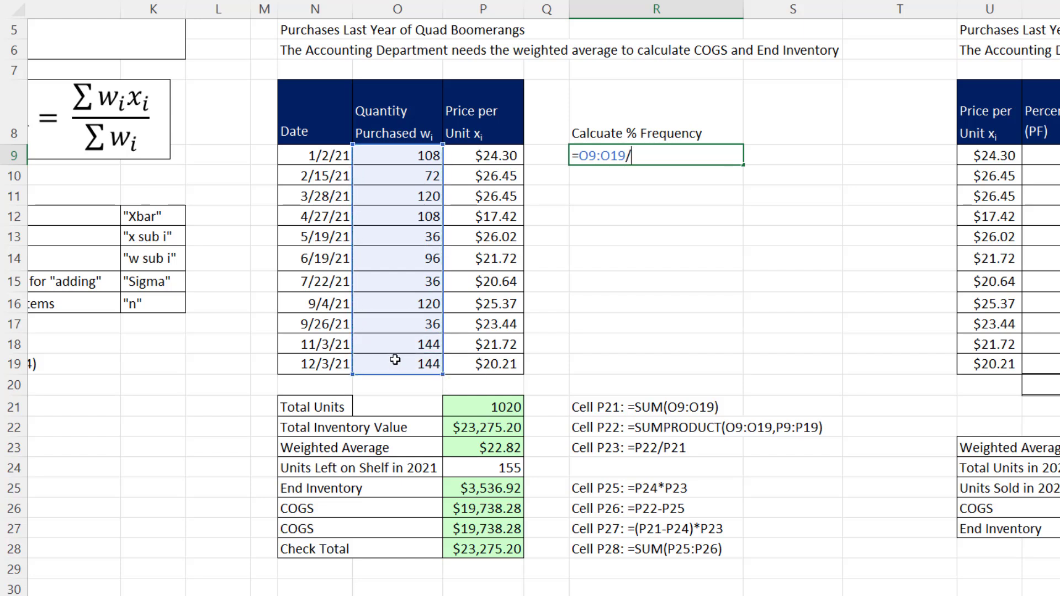
{"action": "left_click", "coordinate": [482, 409]}
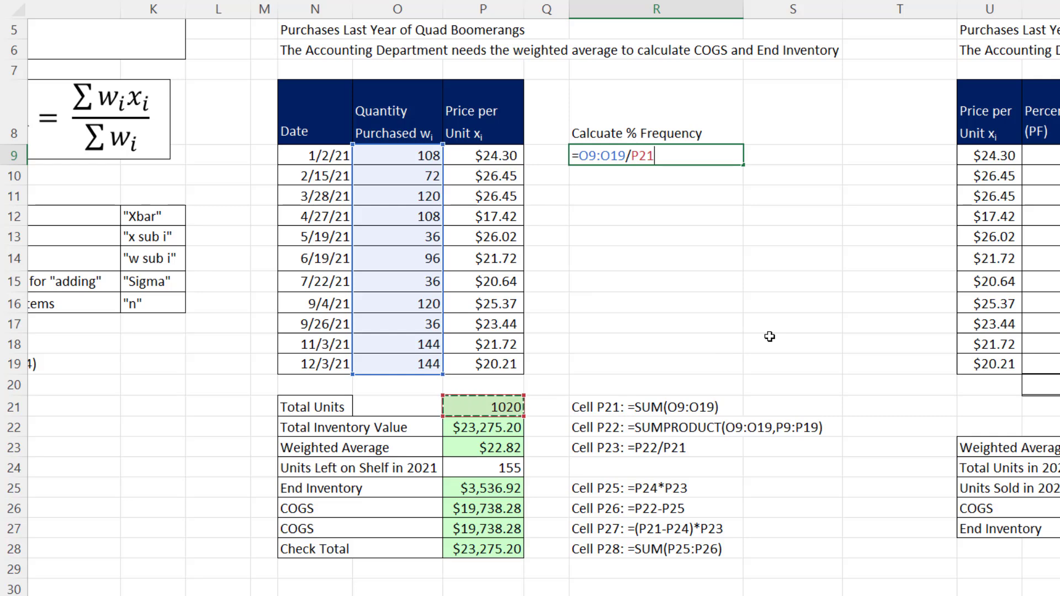
{"action": "key", "text": "Return"}
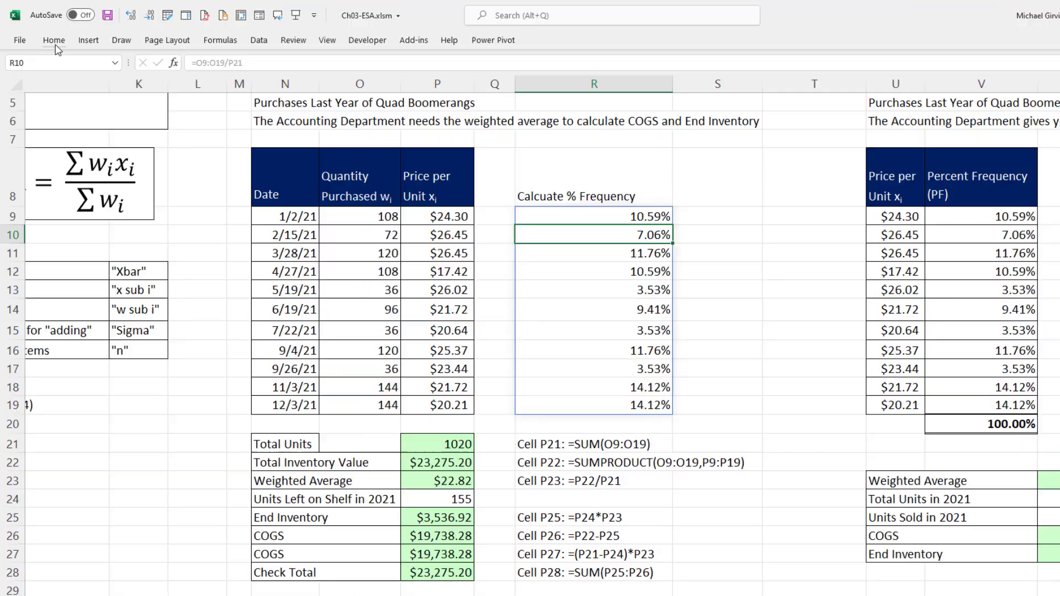
Step: Check the Percentage number format, then scroll right to the Percent Frequency table
{"action": "left_click", "coordinate": [54, 42]}
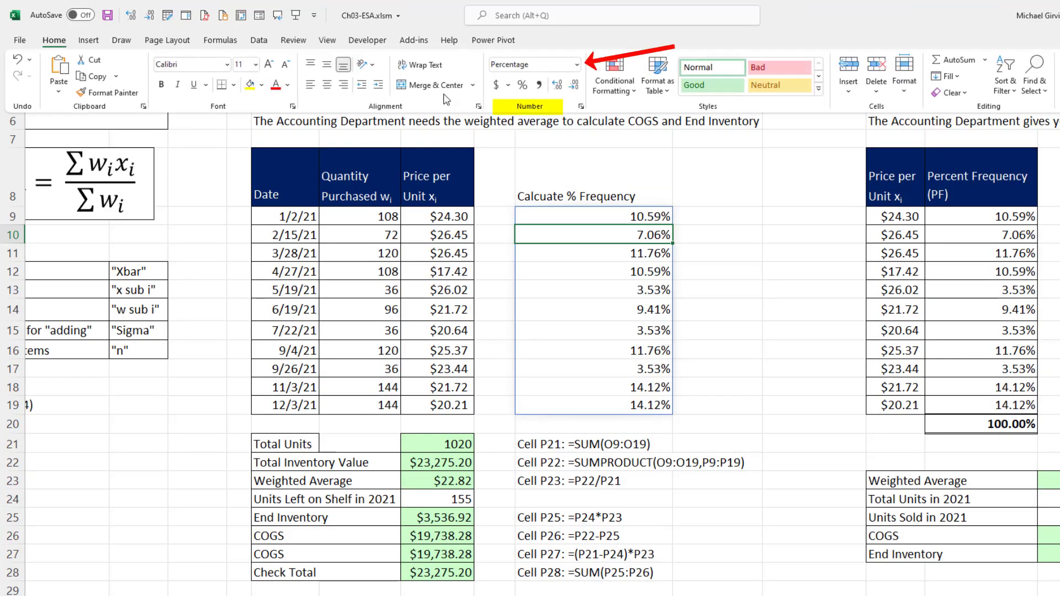
{"action": "left_click", "coordinate": [563, 212]}
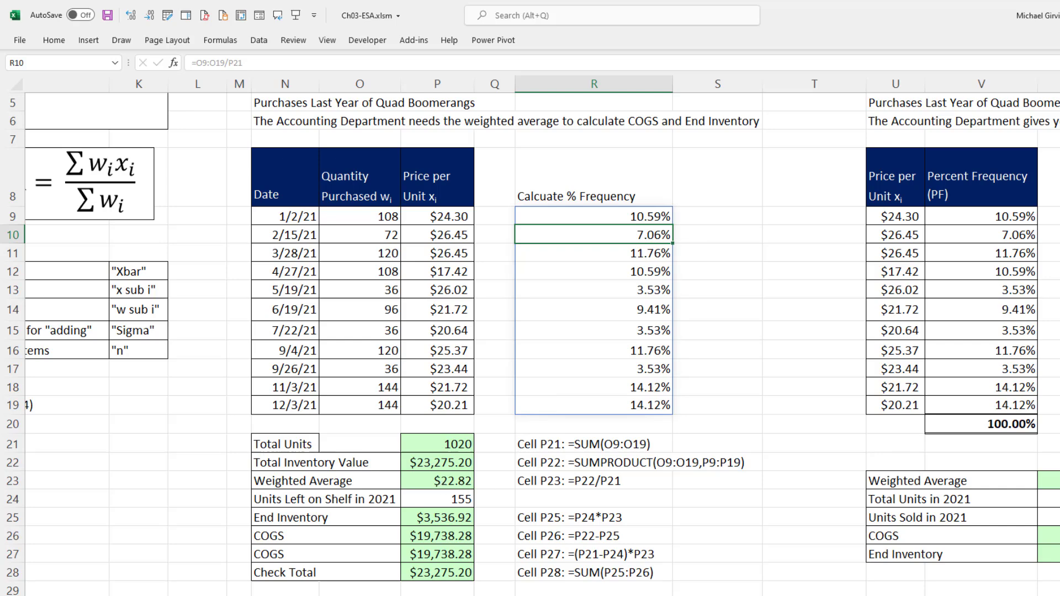
{"action": "scroll", "coordinate": [542, 337], "scroll_direction": "right", "scroll_amount": 5}
Step: Enter =SUMPRODUCT(U9:U19,V9:V19) in W23 for a $22.82 weighted average
{"action": "scroll", "coordinate": [700, 587], "scroll_direction": "right", "scroll_amount": 1}
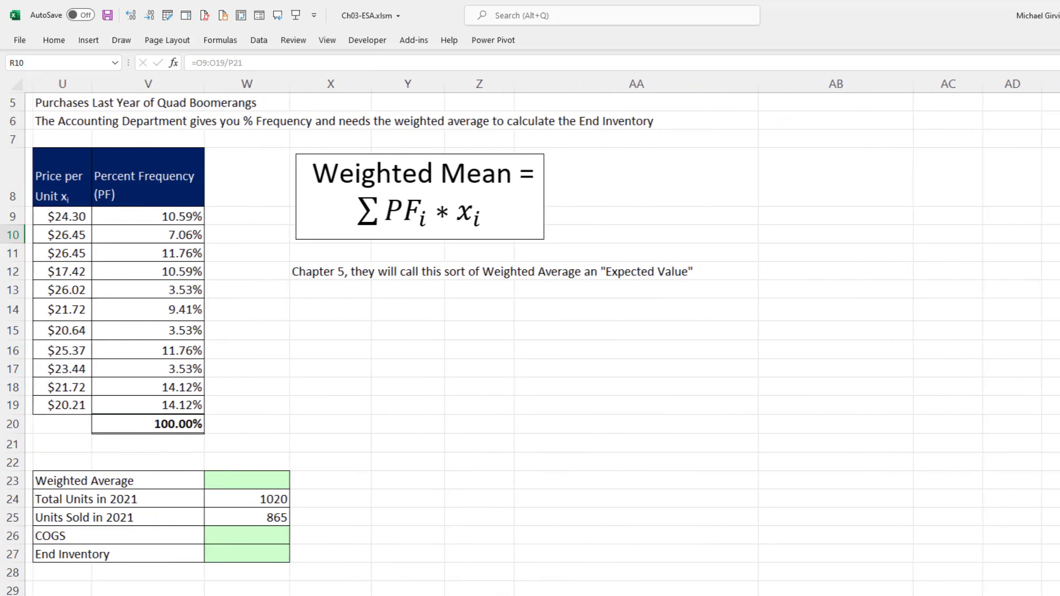
{"action": "scroll", "coordinate": [764, 580], "scroll_direction": "left", "scroll_amount": 1}
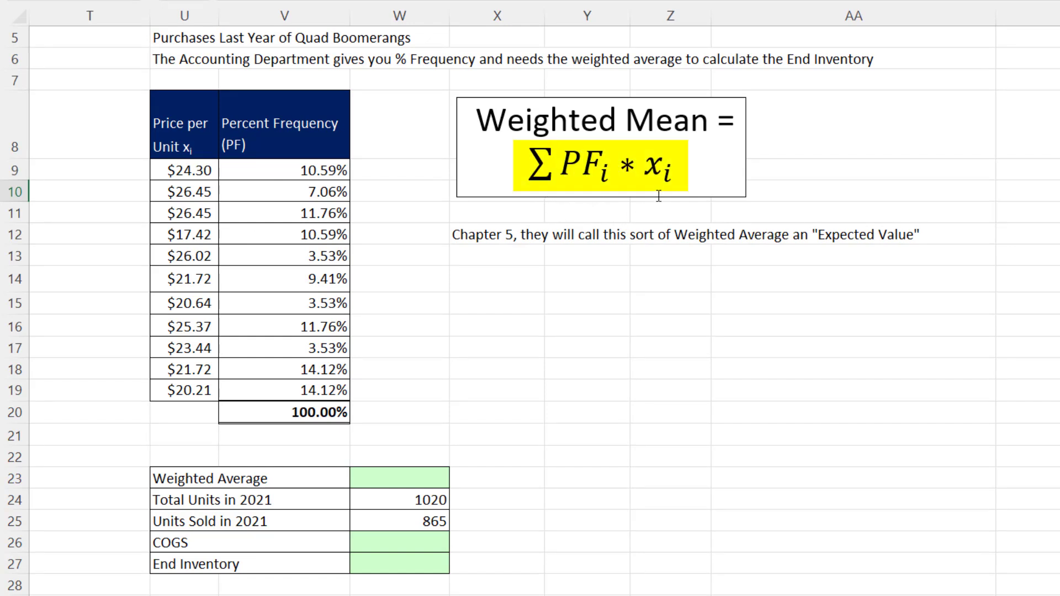
{"action": "left_click", "coordinate": [430, 478]}
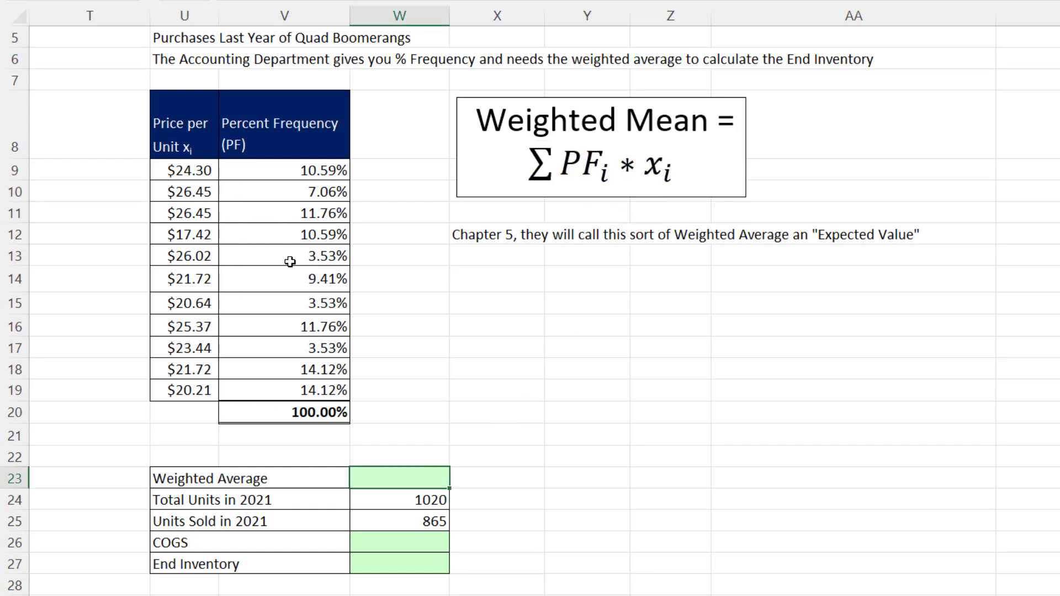
{"action": "type", "text": "=sump"}
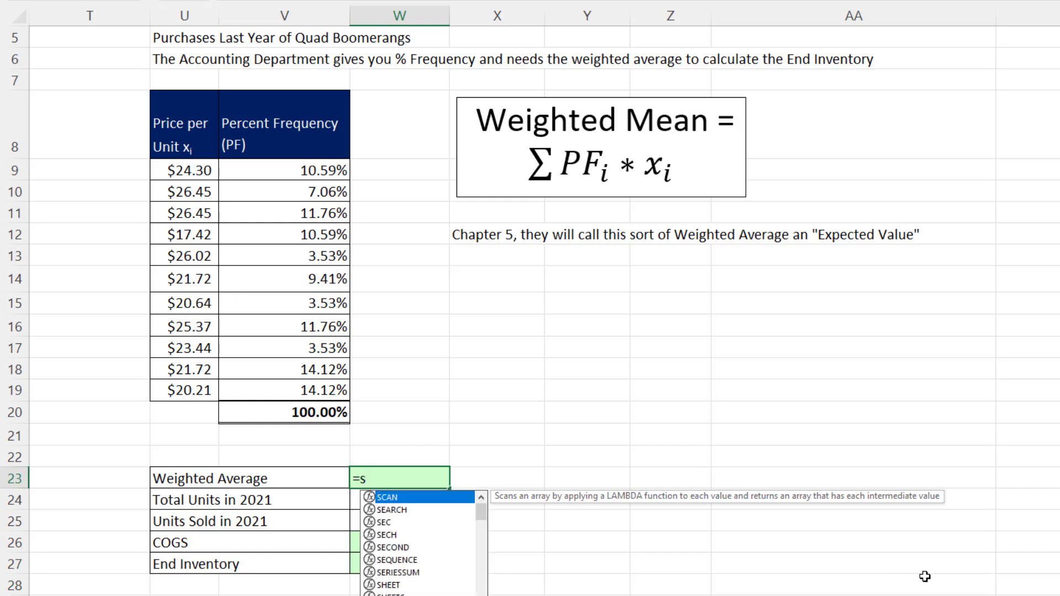
{"action": "key", "text": "Tab"}
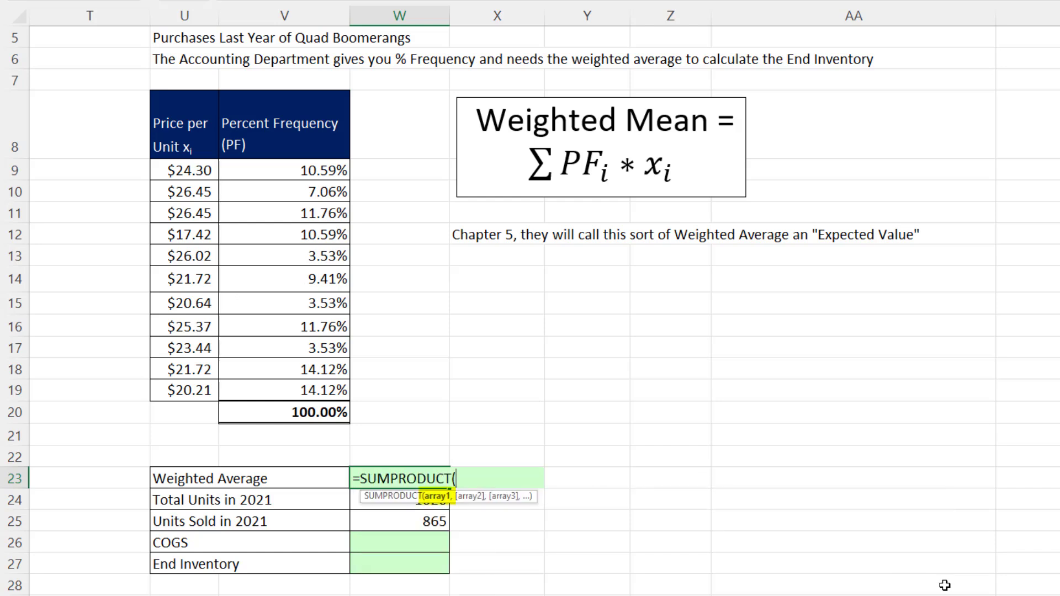
{"action": "left_click_drag", "start_coordinate": [200, 169], "coordinate": [176, 381]}
{"action": "type", "text": ","}
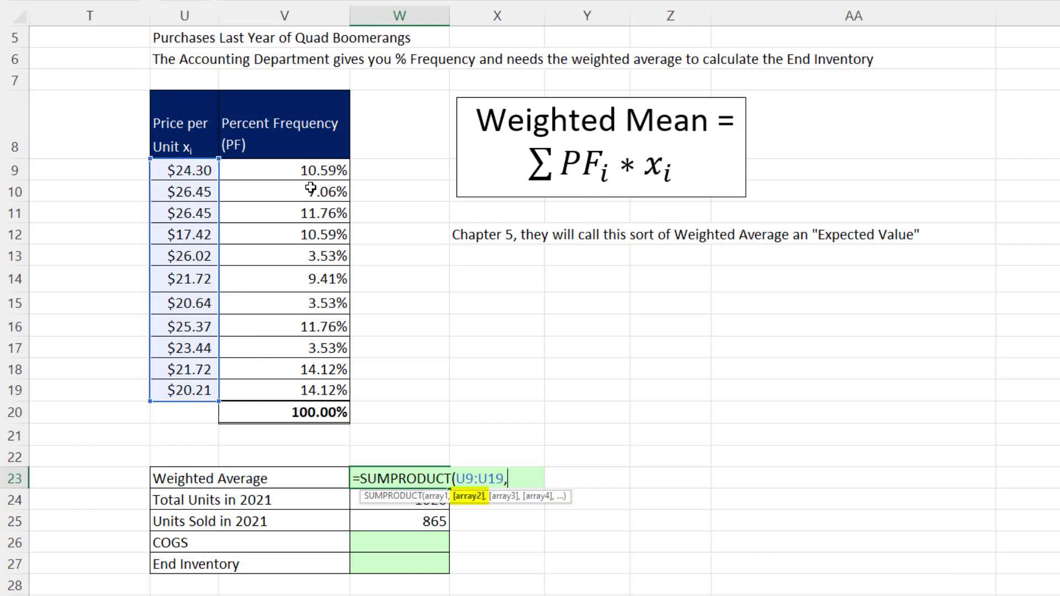
{"action": "left_click_drag", "start_coordinate": [313, 266], "coordinate": [315, 391]}
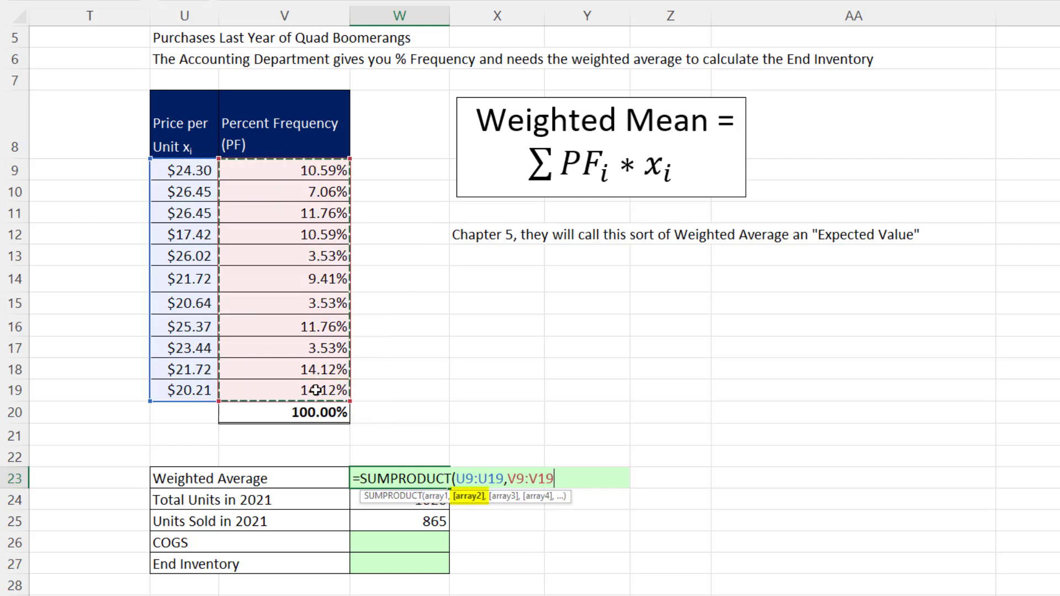
{"action": "key", "text": "Return"}
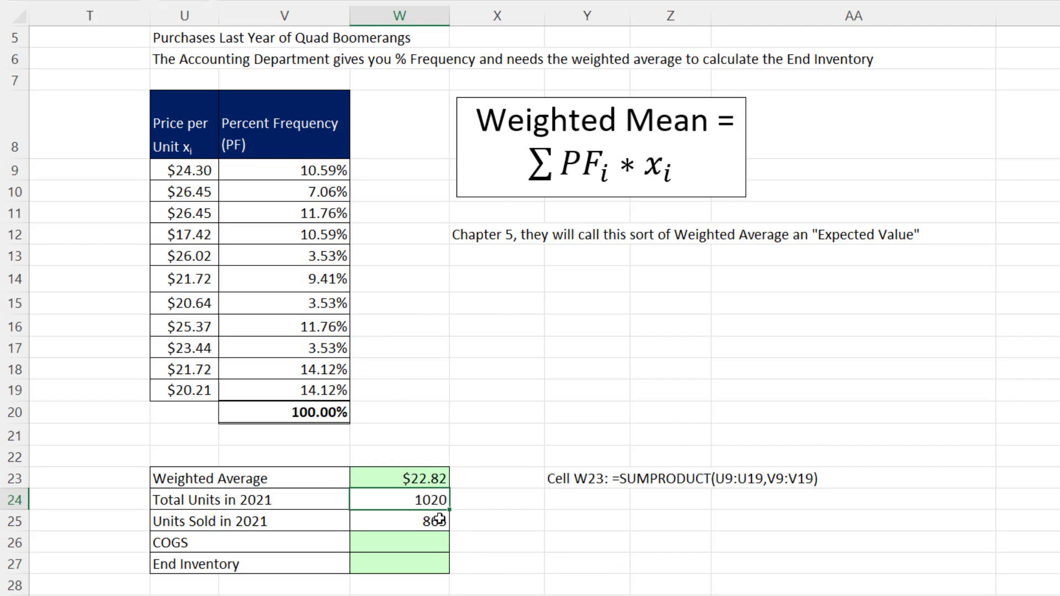
{"action": "left_click", "coordinate": [385, 542]}
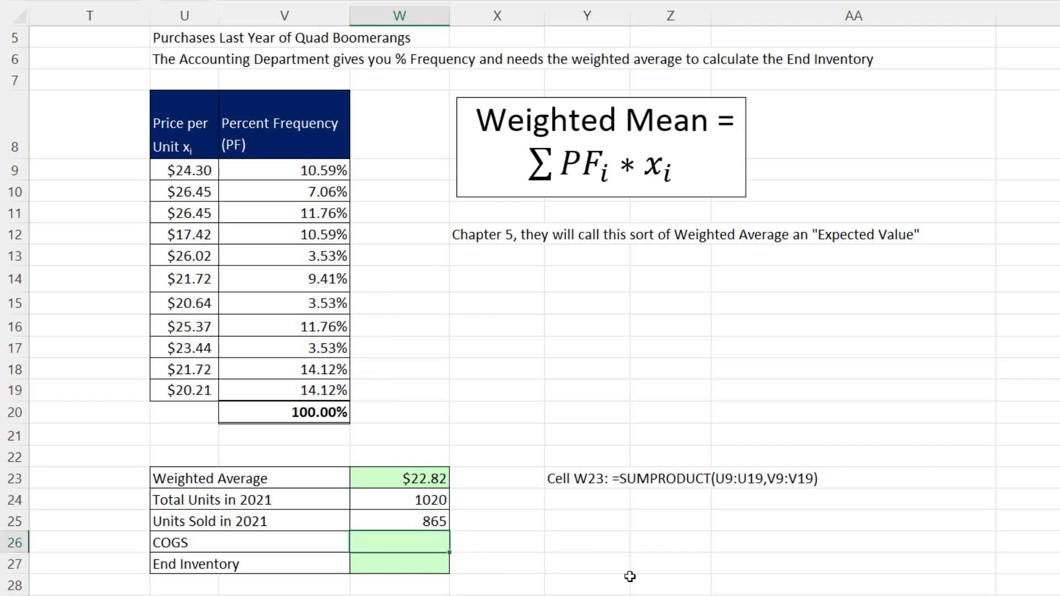
Step: Enter COGS in W26 as =W25*W23, giving $19,738.28
{"action": "left_click", "coordinate": [407, 521]}
{"action": "left_click", "coordinate": [421, 545]}
{"action": "type", "text": "="}
{"action": "key", "text": "Up"}
{"action": "type", "text": "*"}
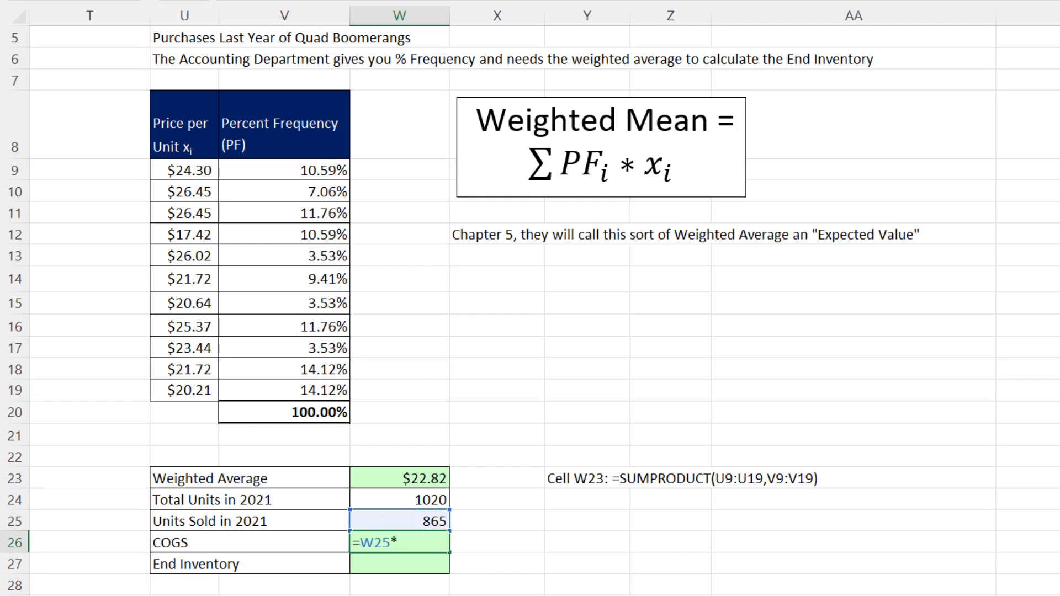
{"action": "key", "text": "Up"}
{"action": "key", "text": "Up"}
{"action": "key", "text": "Up"}
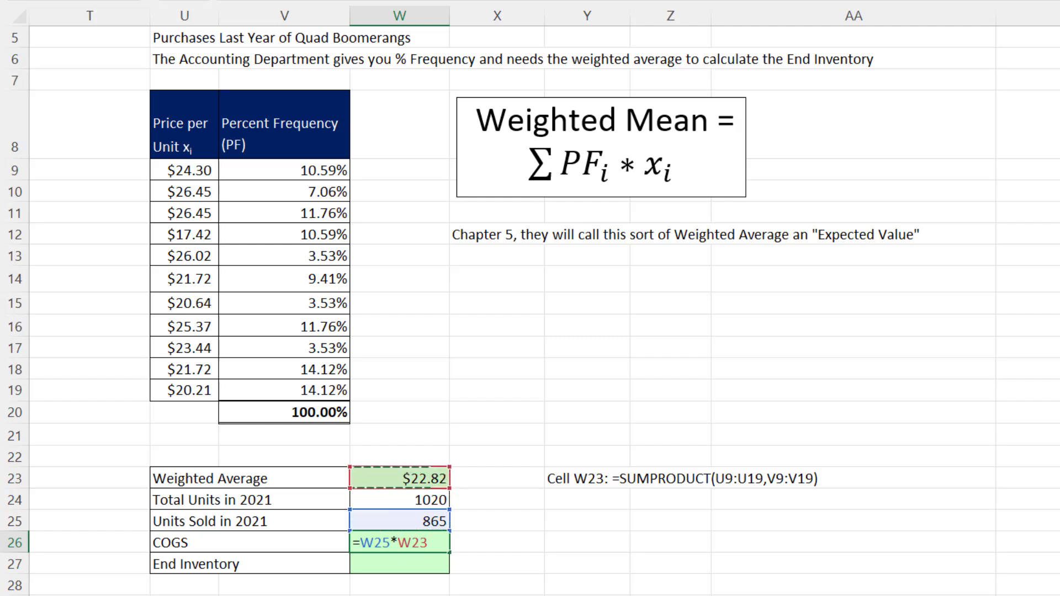
{"action": "key", "text": "Return"}
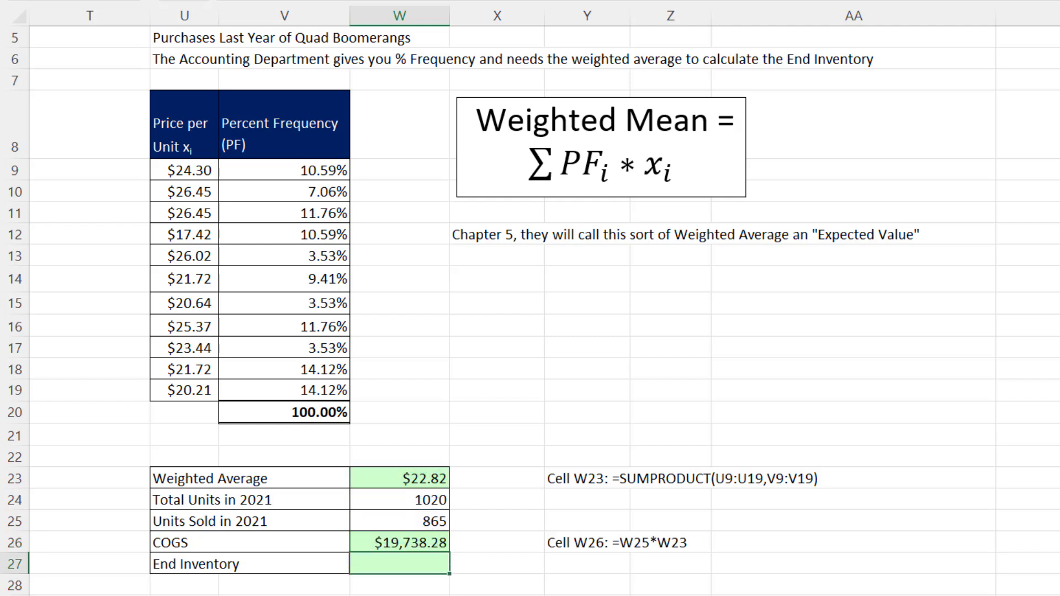
Step: Enter End Inventory in W27 as =(W24-W25)*W23, giving $3,536.92
{"action": "type", "text": "=("}
{"action": "key", "text": "Up"}
{"action": "key", "text": "Up"}
{"action": "key", "text": "Up"}
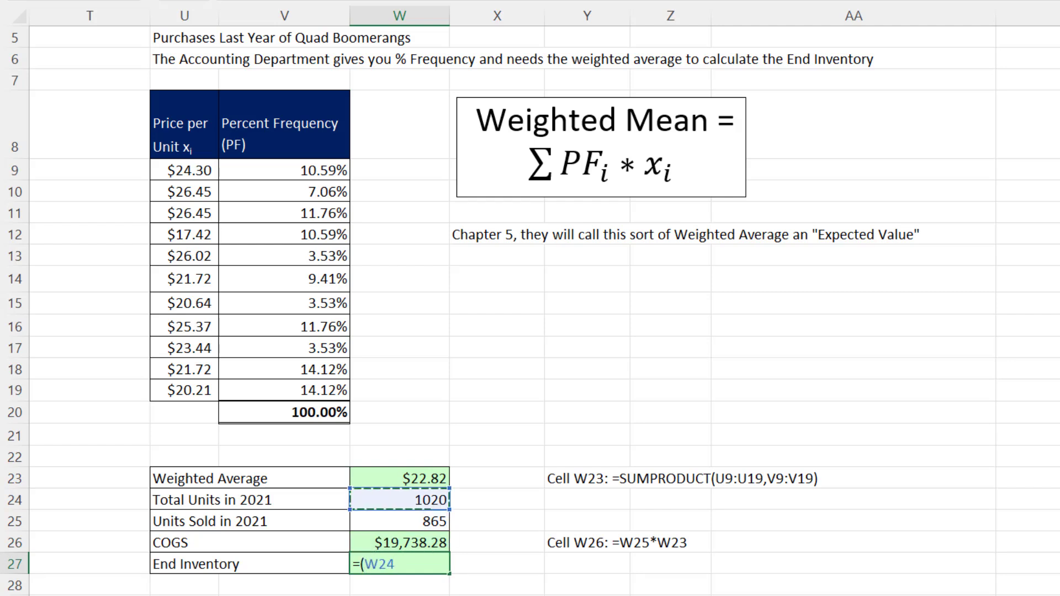
{"action": "type", "text": "-"}
{"action": "key", "text": "Up"}
{"action": "key", "text": "Up"}
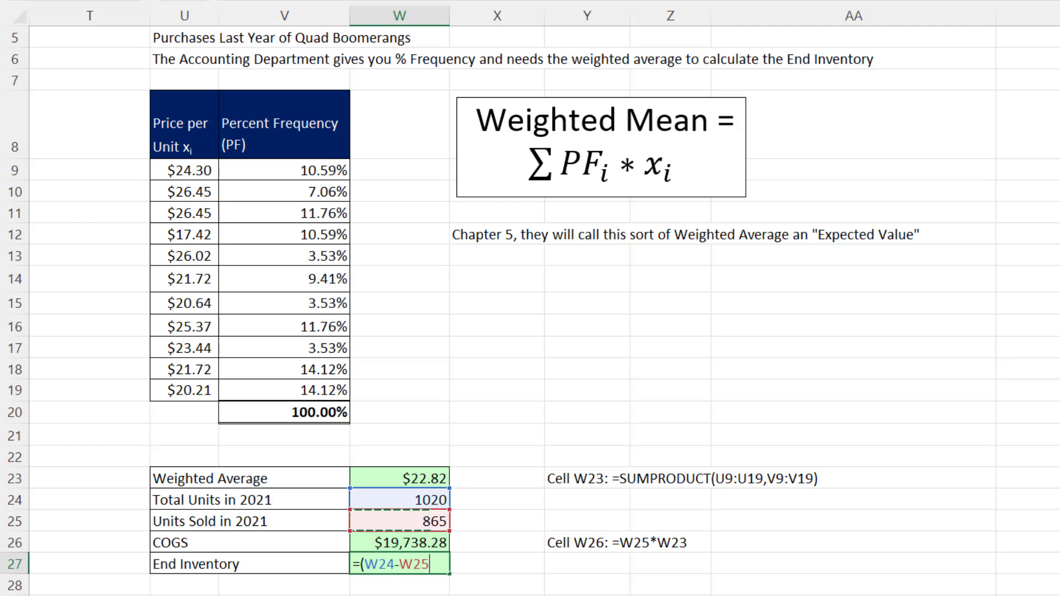
{"action": "type", "text": ")*"}
{"action": "key", "text": "Up"}
{"action": "key", "text": "Up"}
{"action": "key", "text": "Up"}
{"action": "key", "text": "Up"}
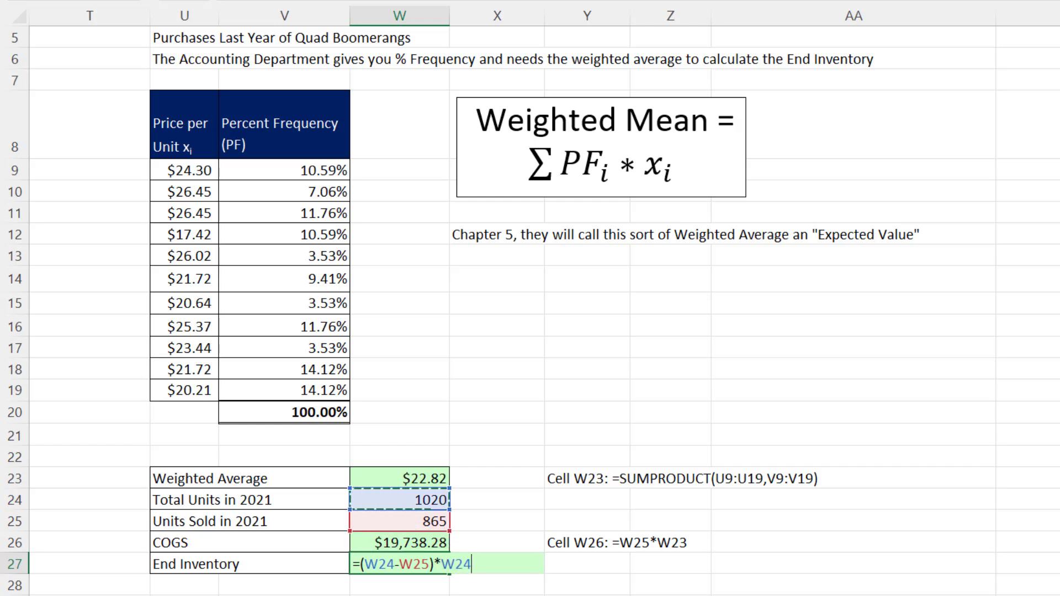
{"action": "key", "text": "Return"}
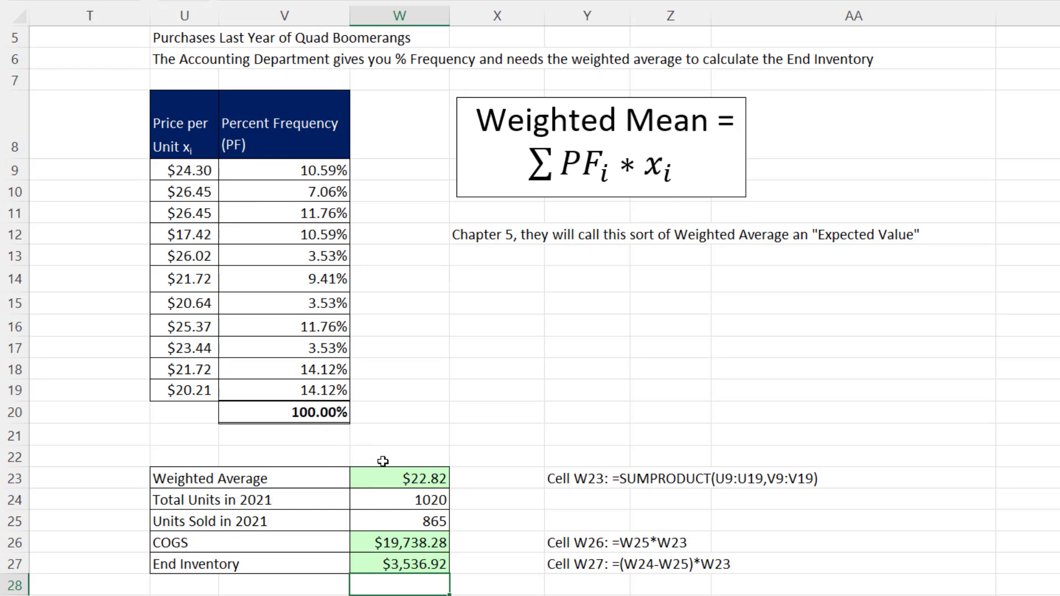
Step: Scroll back left to the Quiz Scores frequency table in columns A–K
{"action": "scroll", "coordinate": [965, 451], "scroll_direction": "left", "scroll_amount": 2}
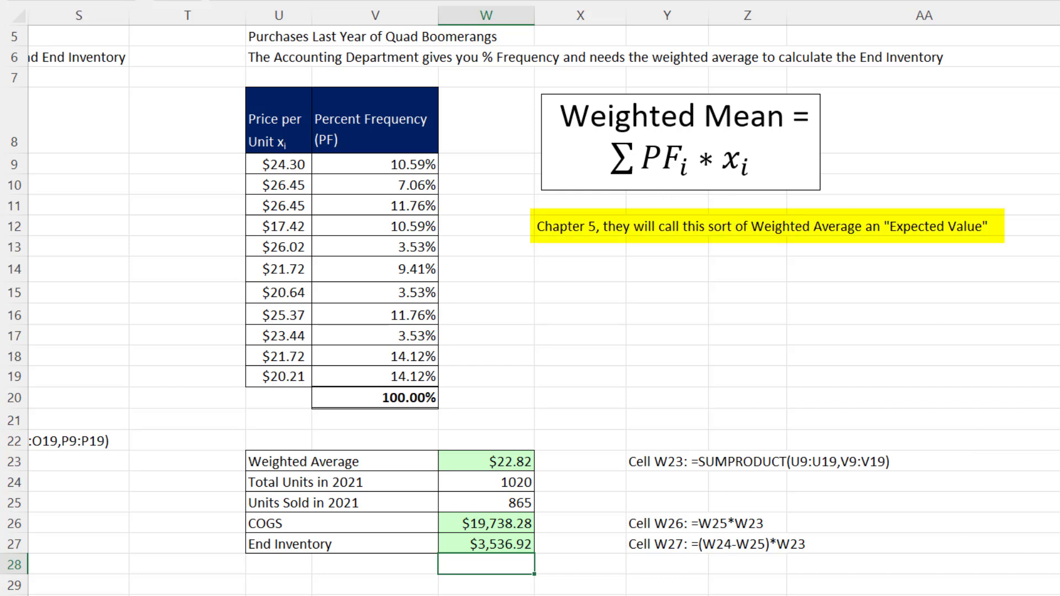
{"action": "scroll", "coordinate": [530, 310], "scroll_direction": "left", "scroll_amount": 5}
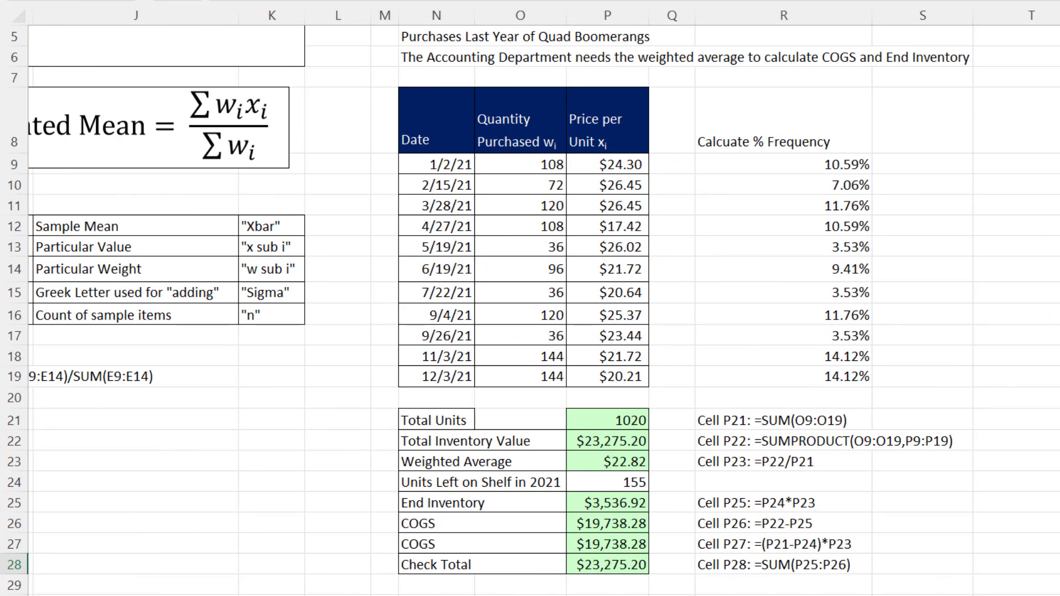
{"action": "scroll", "coordinate": [766, 489], "scroll_direction": "left", "scroll_amount": 6}
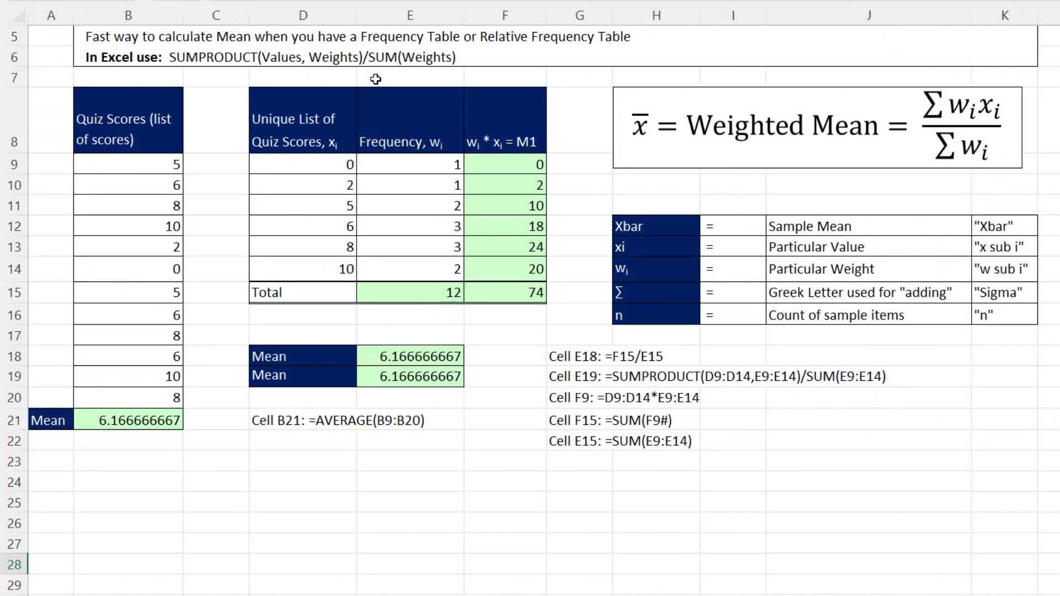